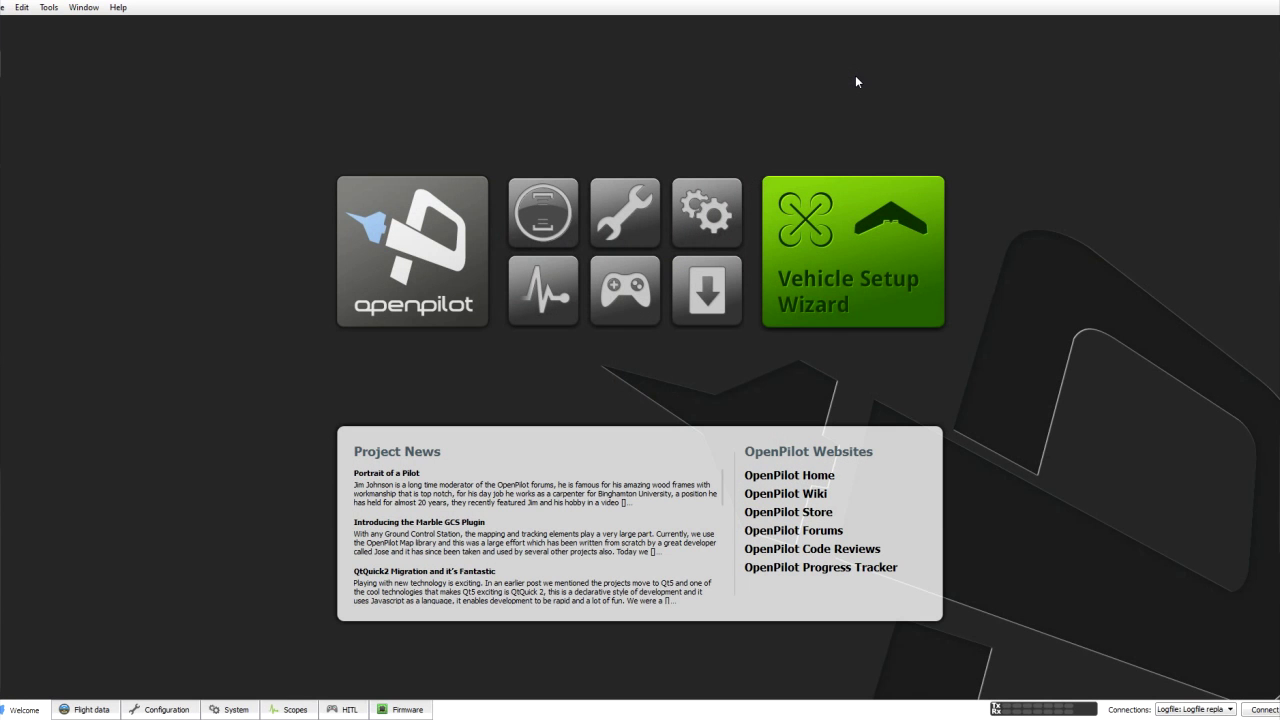
# - Start the Vehicle Setup Wizard, upgrade the board's firmware to match the ground control software, and continue to board identification
pyautogui.click(851, 264)
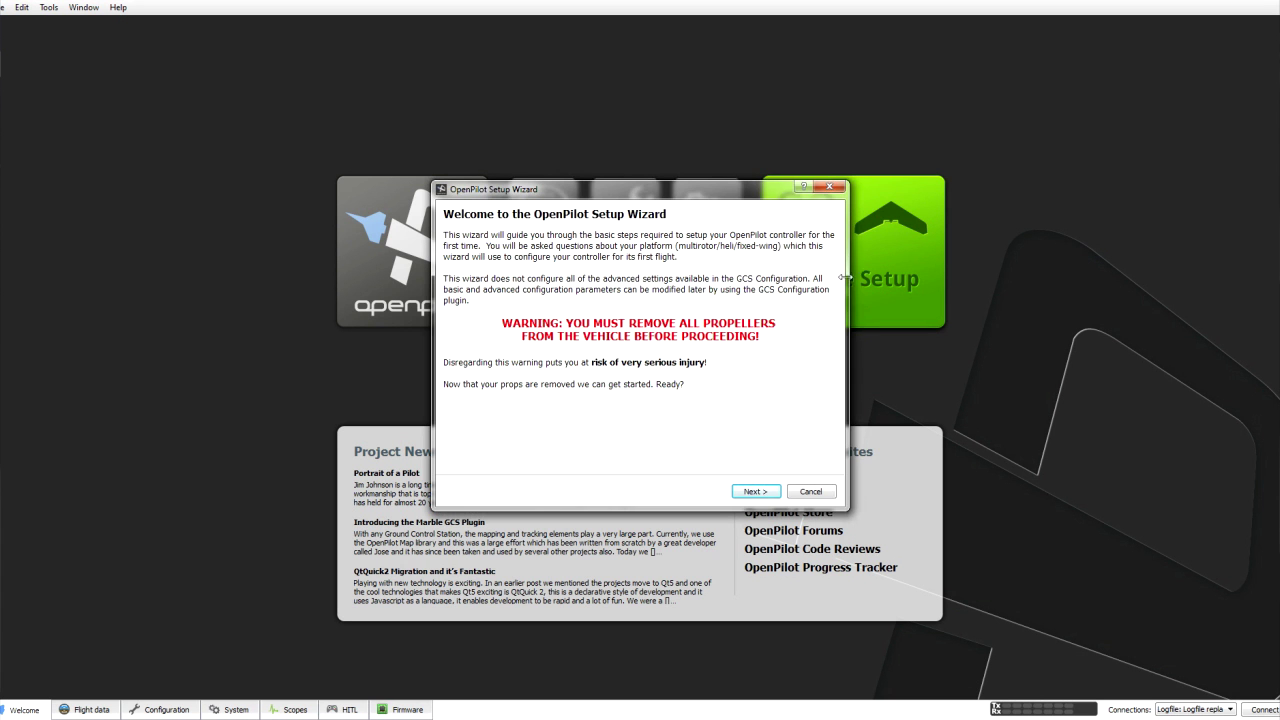
pyautogui.click(757, 495)
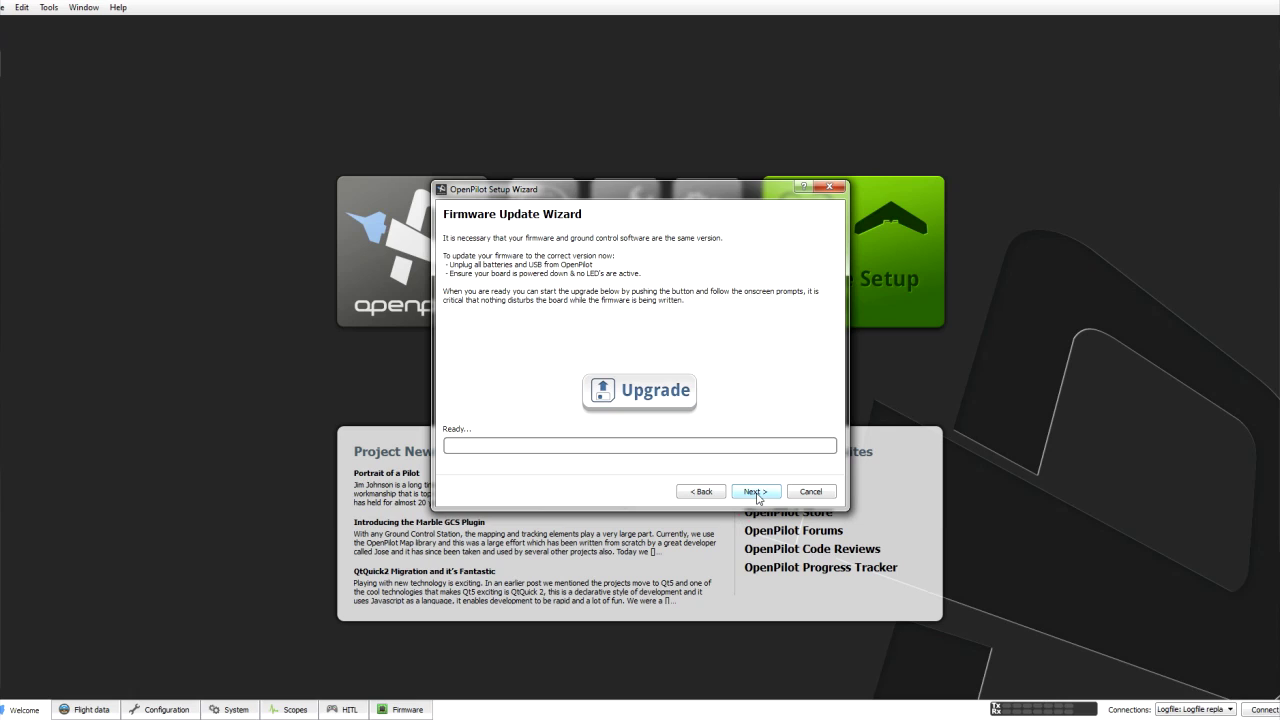
pyautogui.click(675, 394)
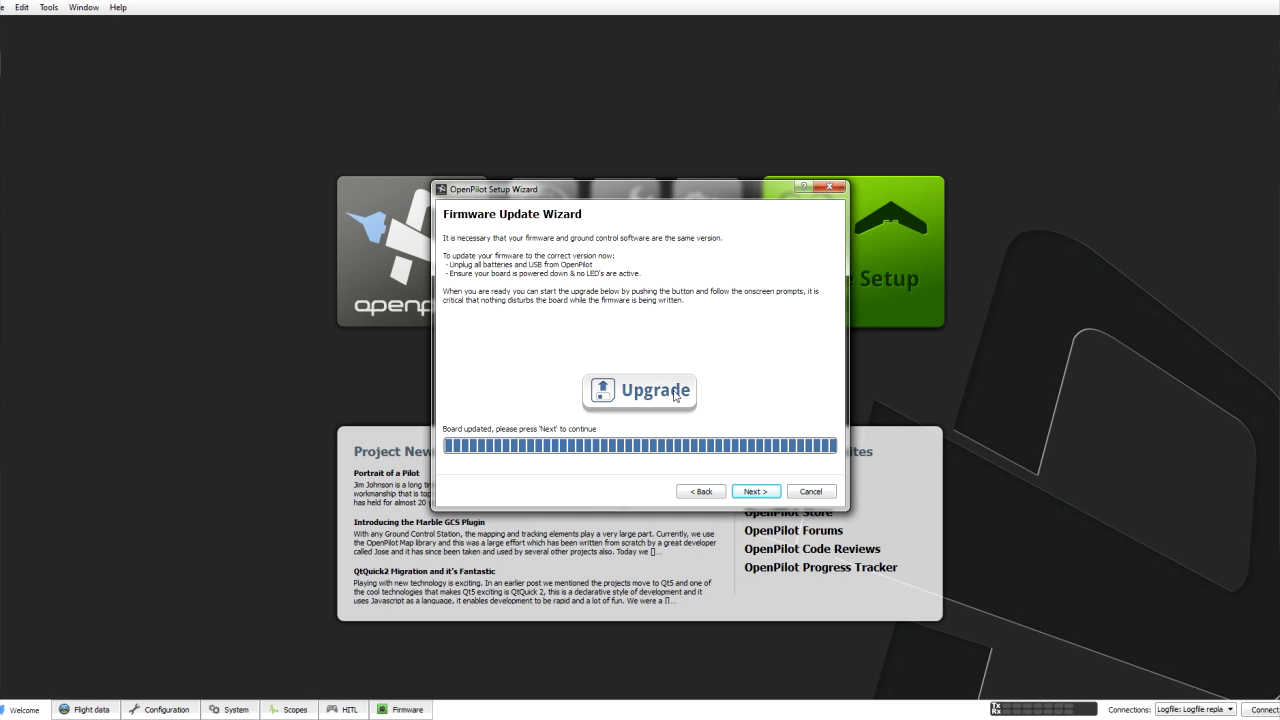
pyautogui.click(763, 495)
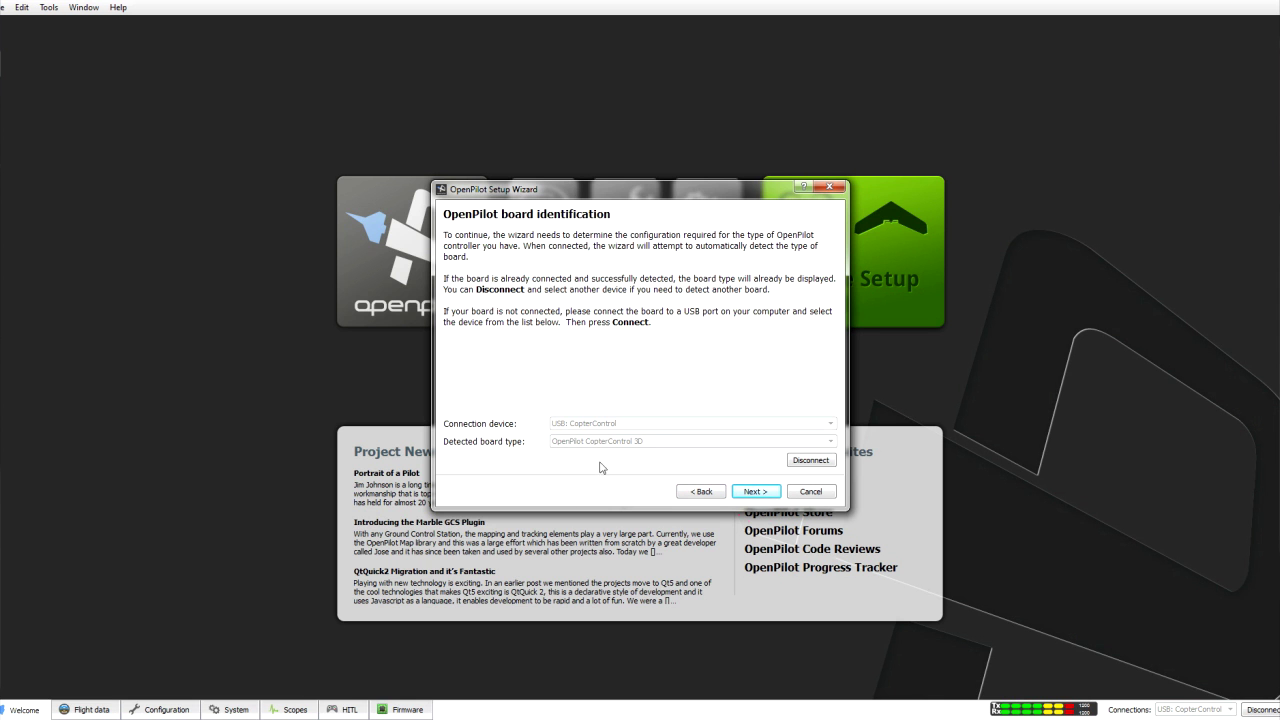
# - Accept the connected CopterControl 3D board and configure PWM input, a Multirotor vehicle of type Quadcopter X and Turbo PWM output
pyautogui.click(756, 492)
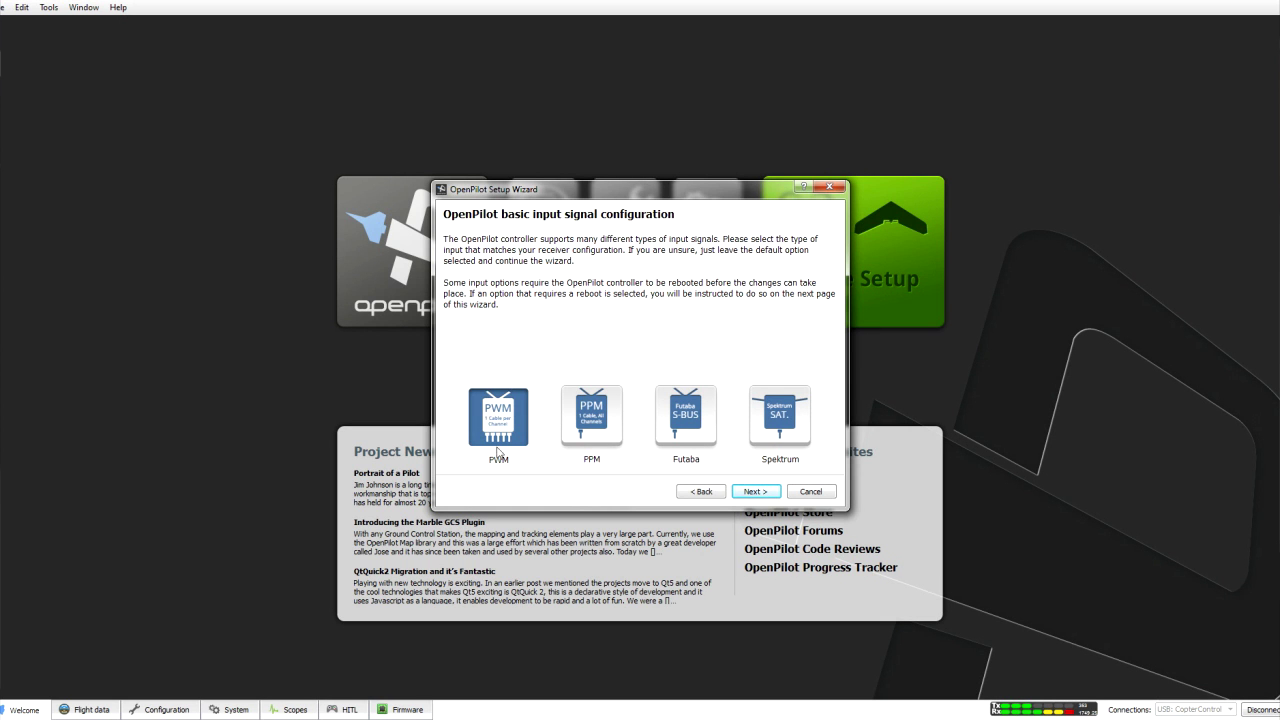
pyautogui.click(757, 492)
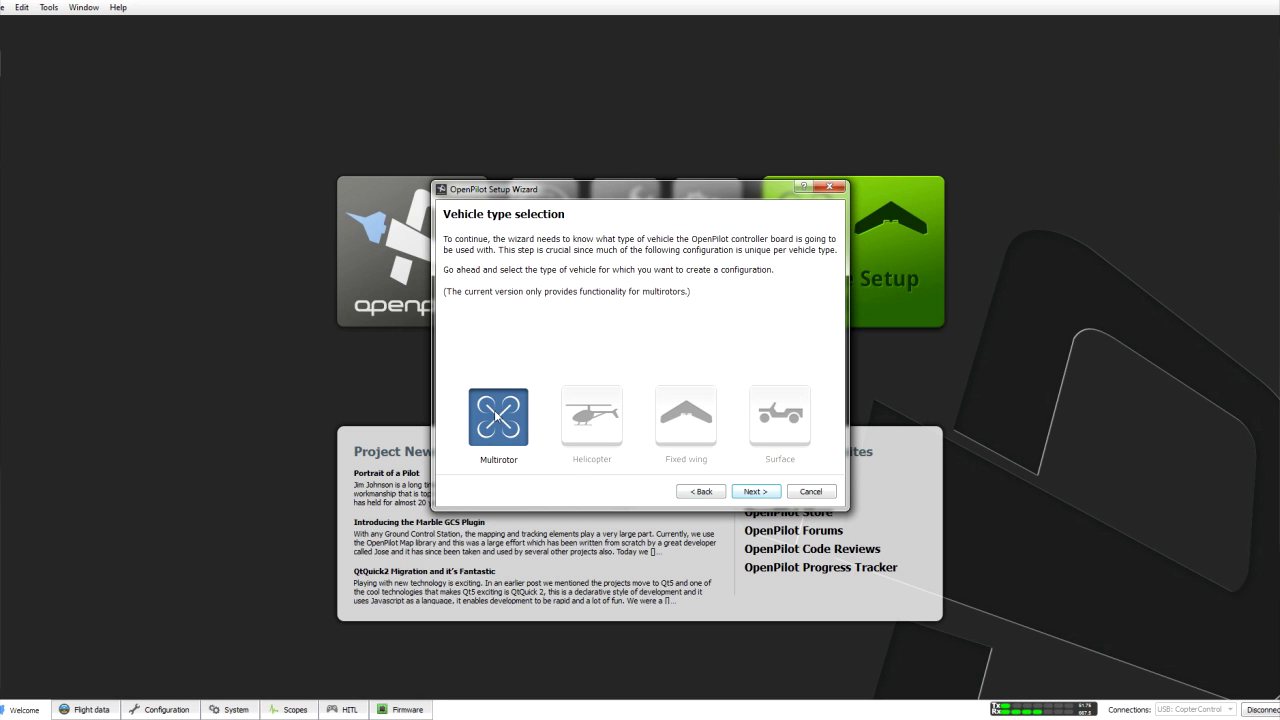
pyautogui.click(753, 491)
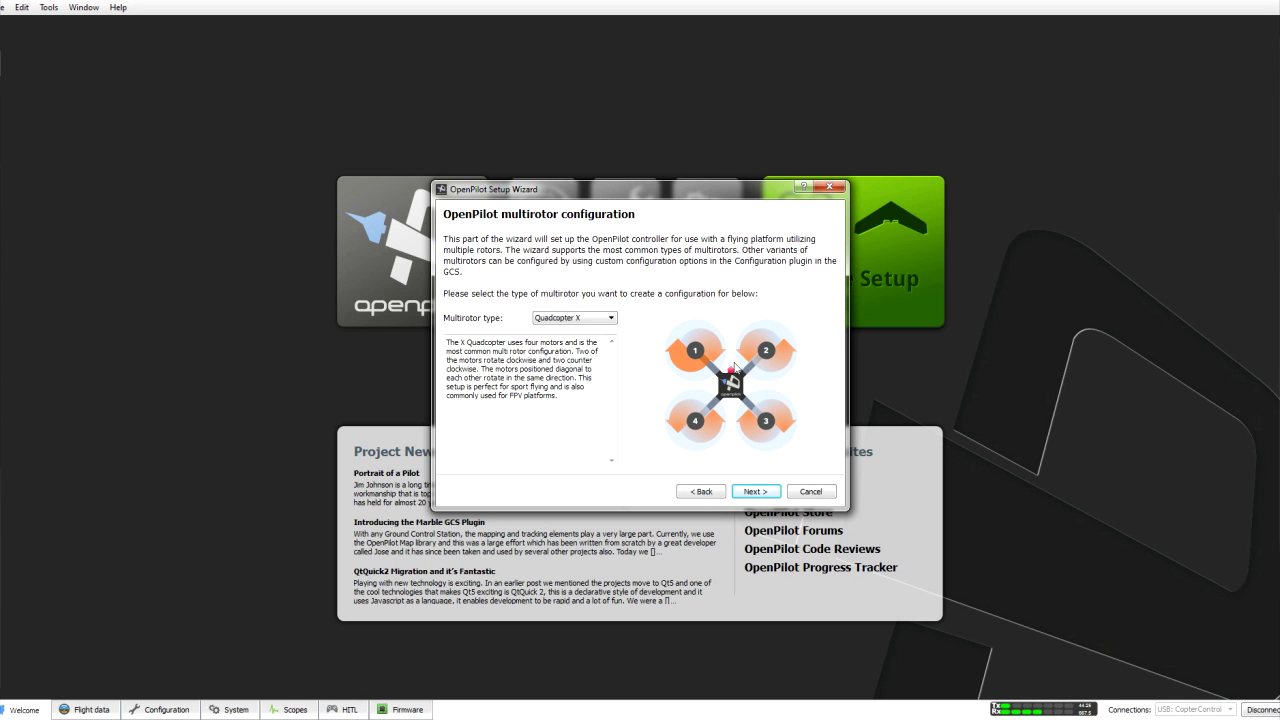
pyautogui.click(764, 493)
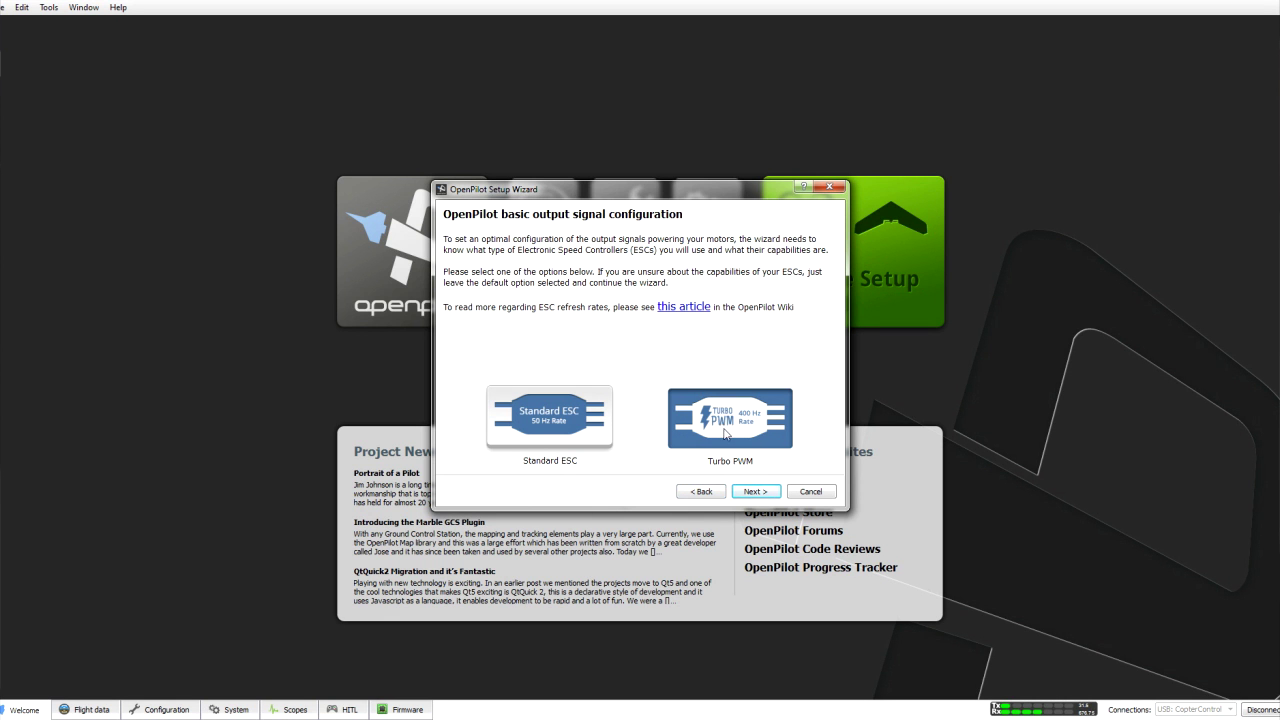
pyautogui.click(763, 493)
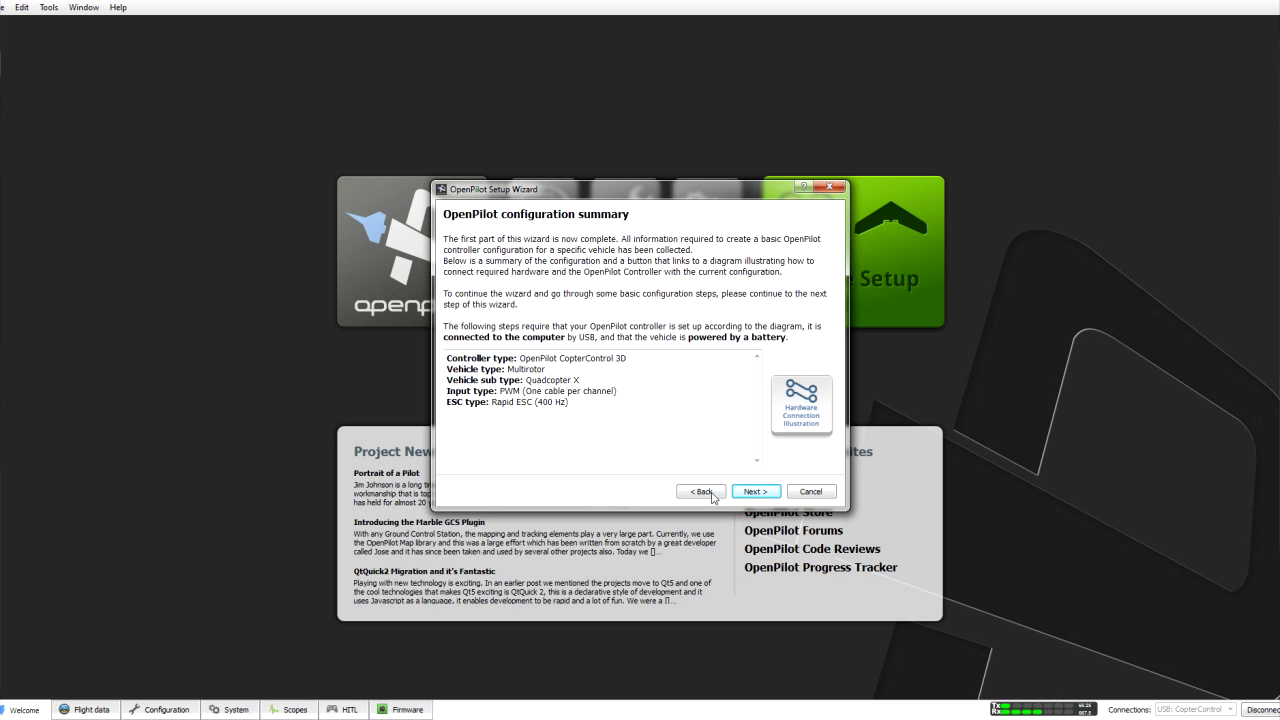
# - Accept the configuration summary and run the sensor calibration with the vehicle level
pyautogui.click(755, 494)
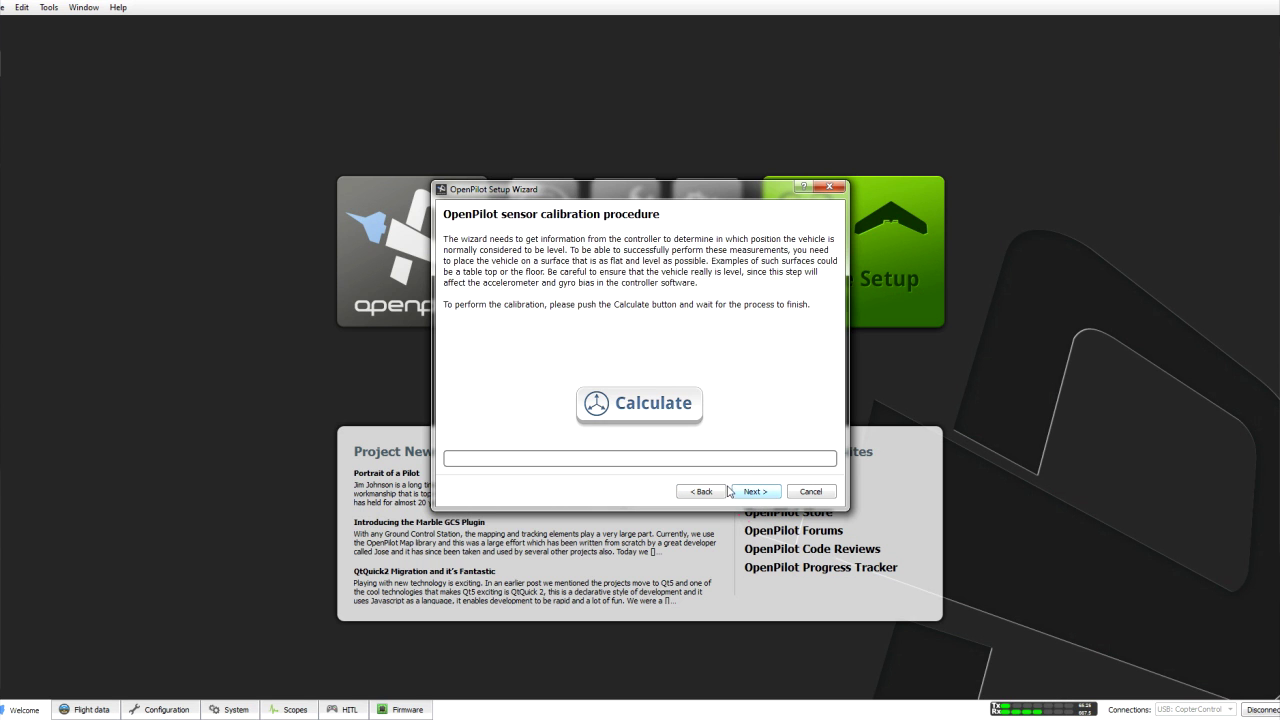
pyautogui.click(669, 405)
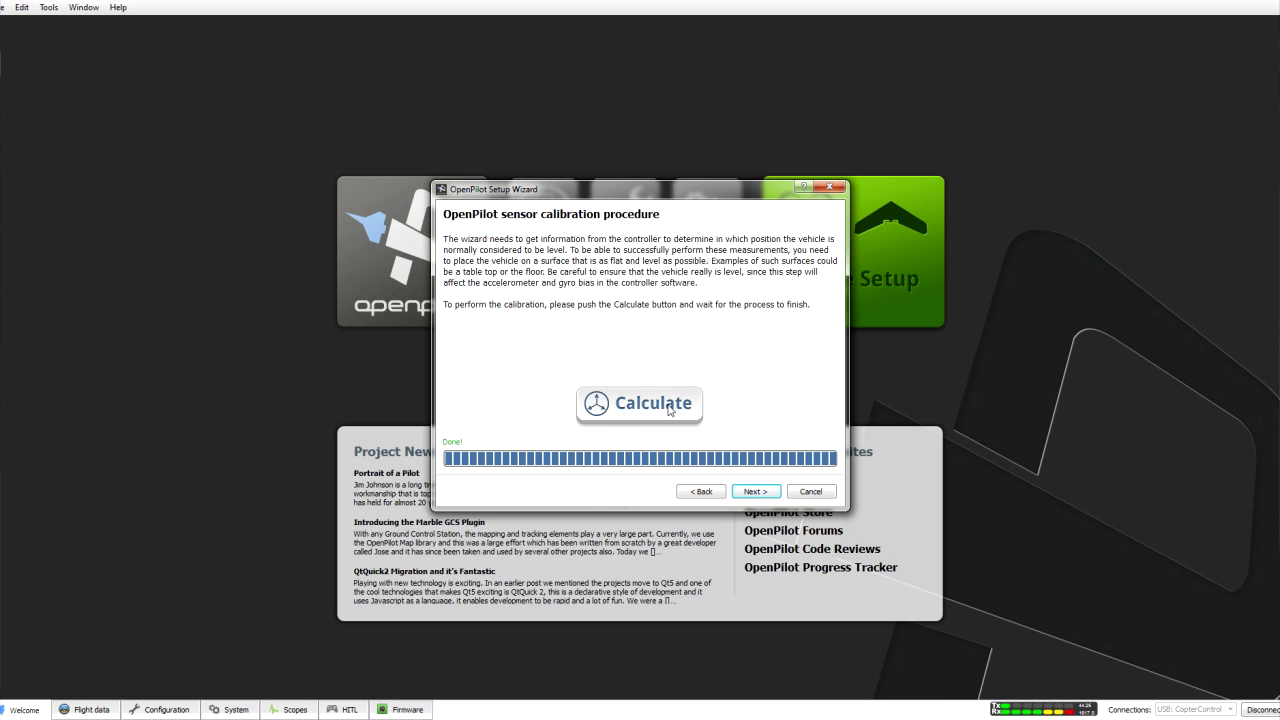
pyautogui.click(756, 492)
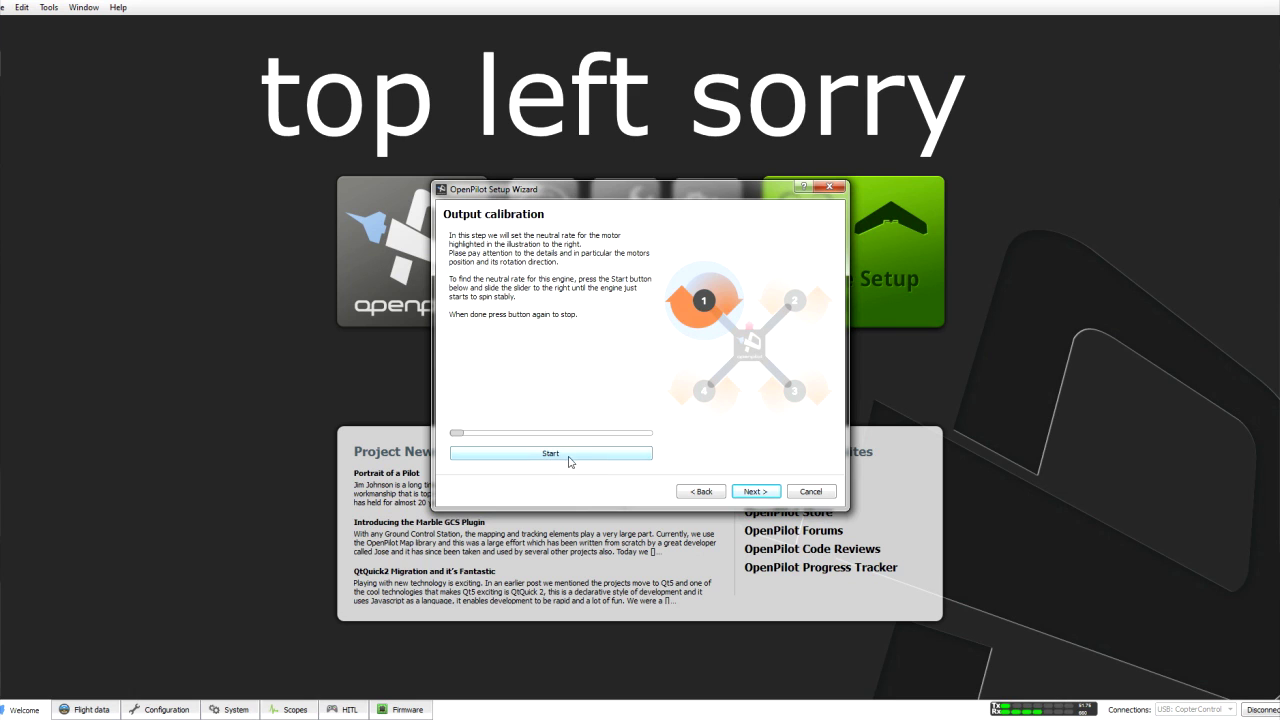
# - Calibrate the neutral rate of motor 1, raising the output until it just spins stably, and continue to motor 2
pyautogui.click(570, 461)
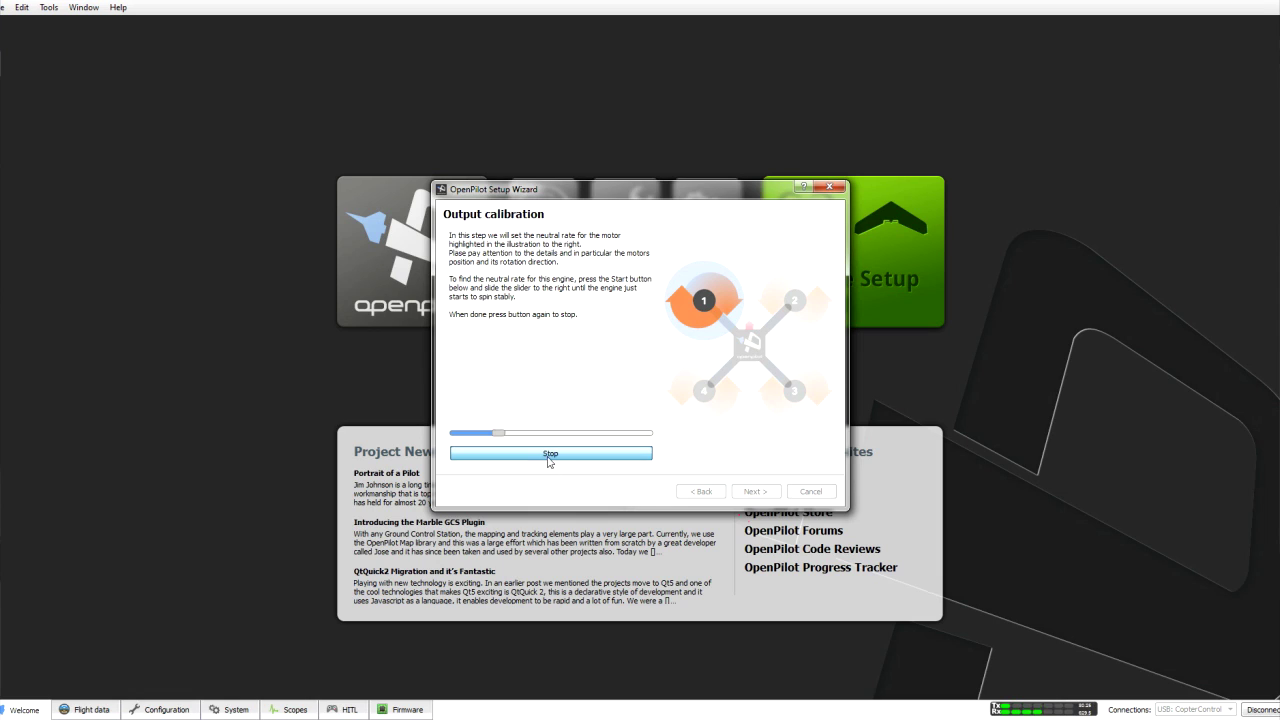
pyautogui.click(549, 462)
pyautogui.click(756, 492)
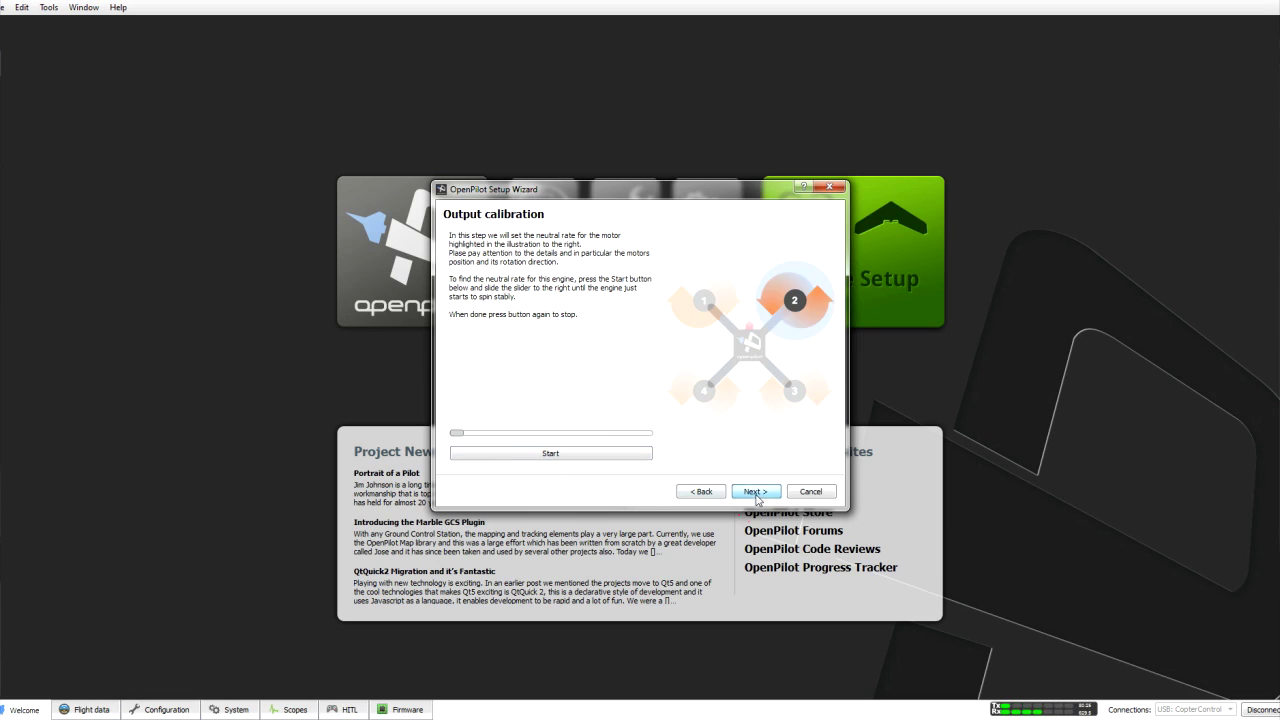
# - Calibrate the neutral rate of motor 2, raising the output until it just spins stably, and continue to motor 3
pyautogui.click(516, 458)
pyautogui.moveTo(458, 433); pyautogui.dragTo(498, 438)
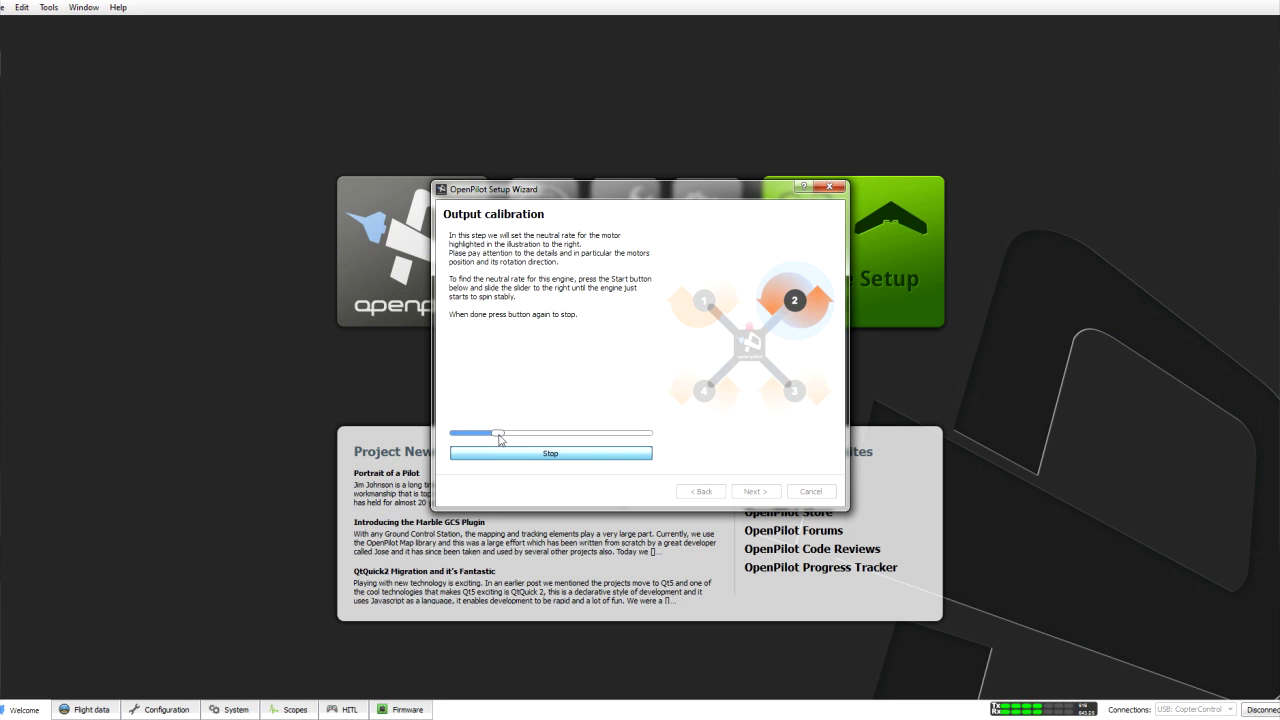
pyautogui.click(547, 455)
pyautogui.click(755, 491)
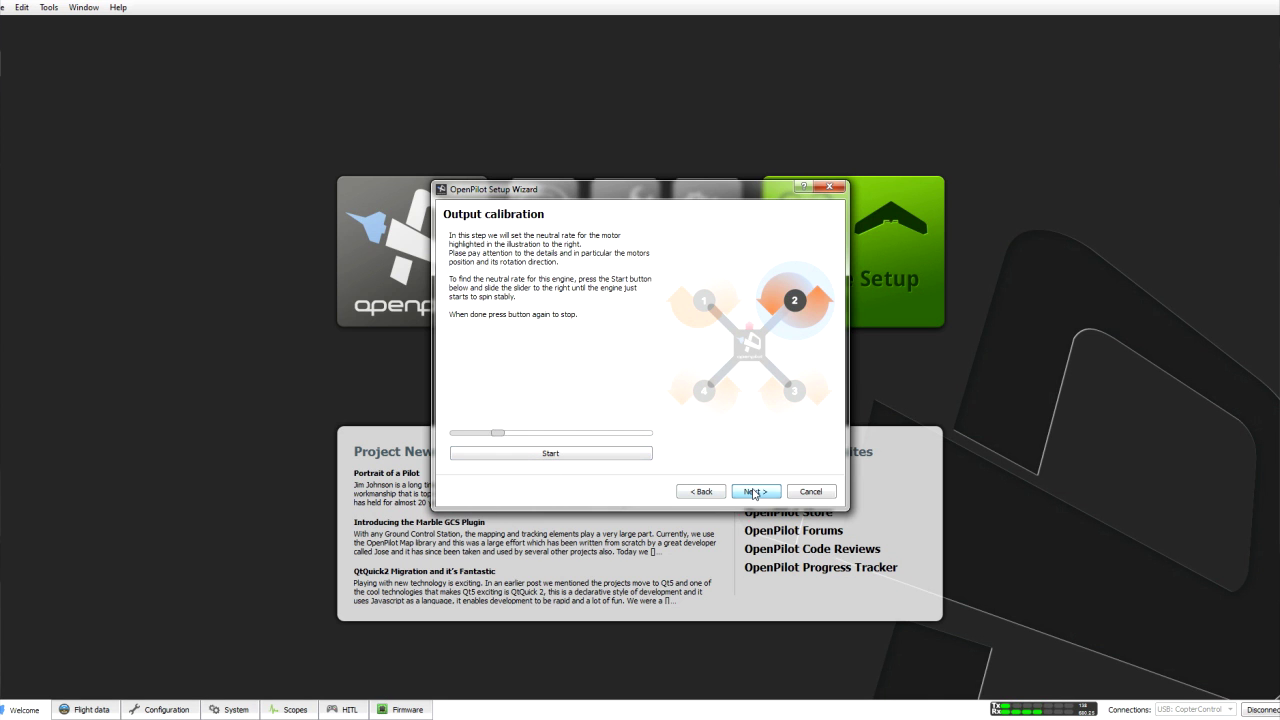
# - Calibrate the neutral rate of motor 3, raising the output until it just spins stably, and continue to motor 4
pyautogui.click(566, 456)
pyautogui.moveTo(457, 435); pyautogui.dragTo(503, 450)
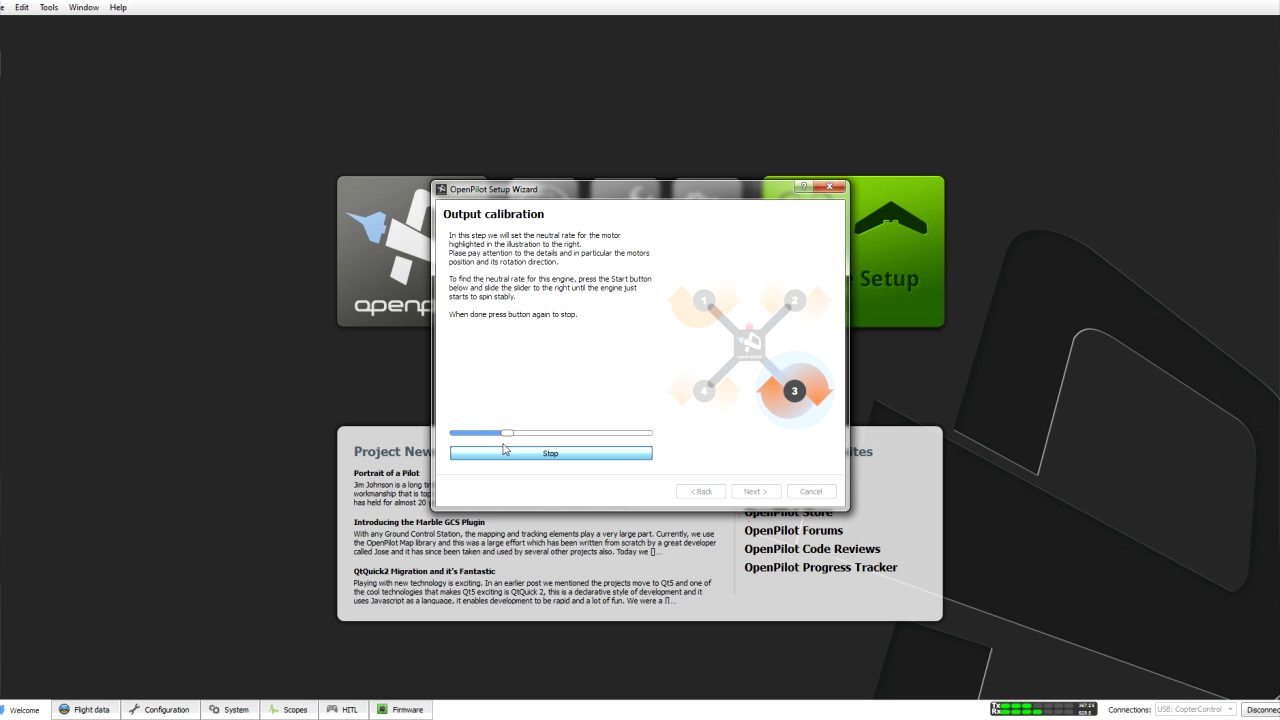
pyautogui.click(533, 458)
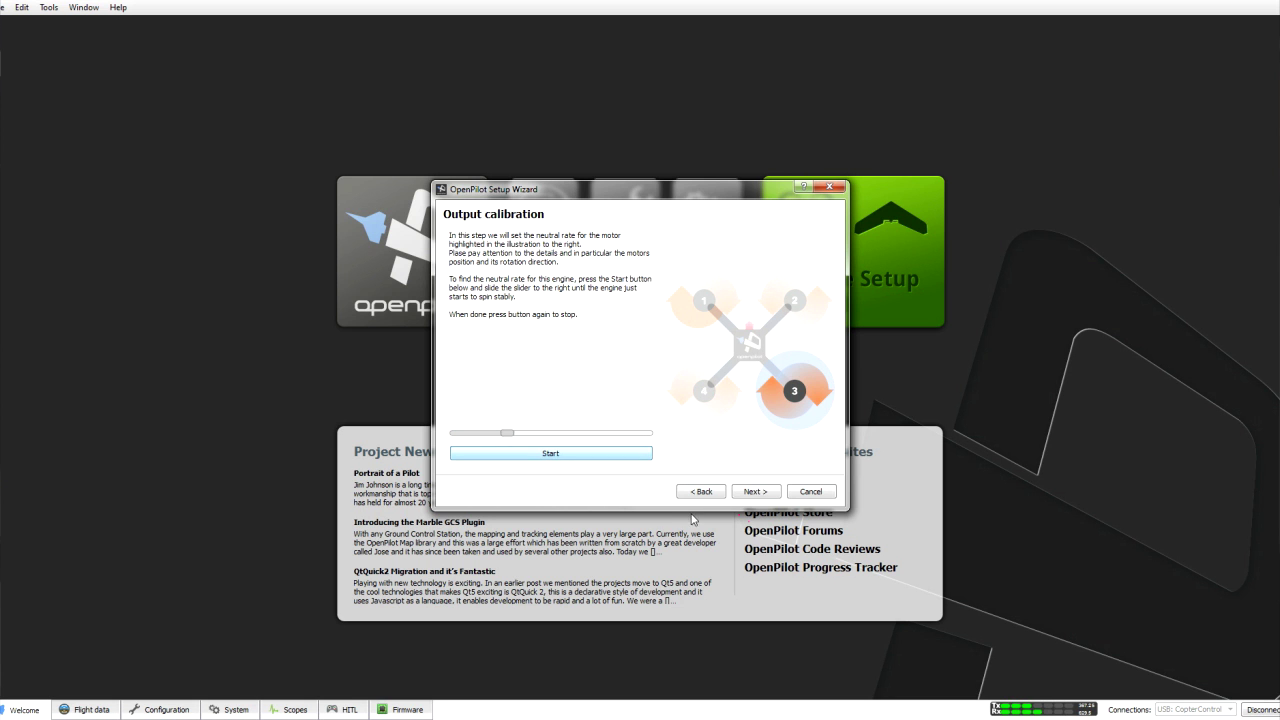
pyautogui.click(757, 493)
# - Calibrate the neutral rate of motor 4, raising the output until it just spins stably, and finish the output calibration
pyautogui.click(576, 458)
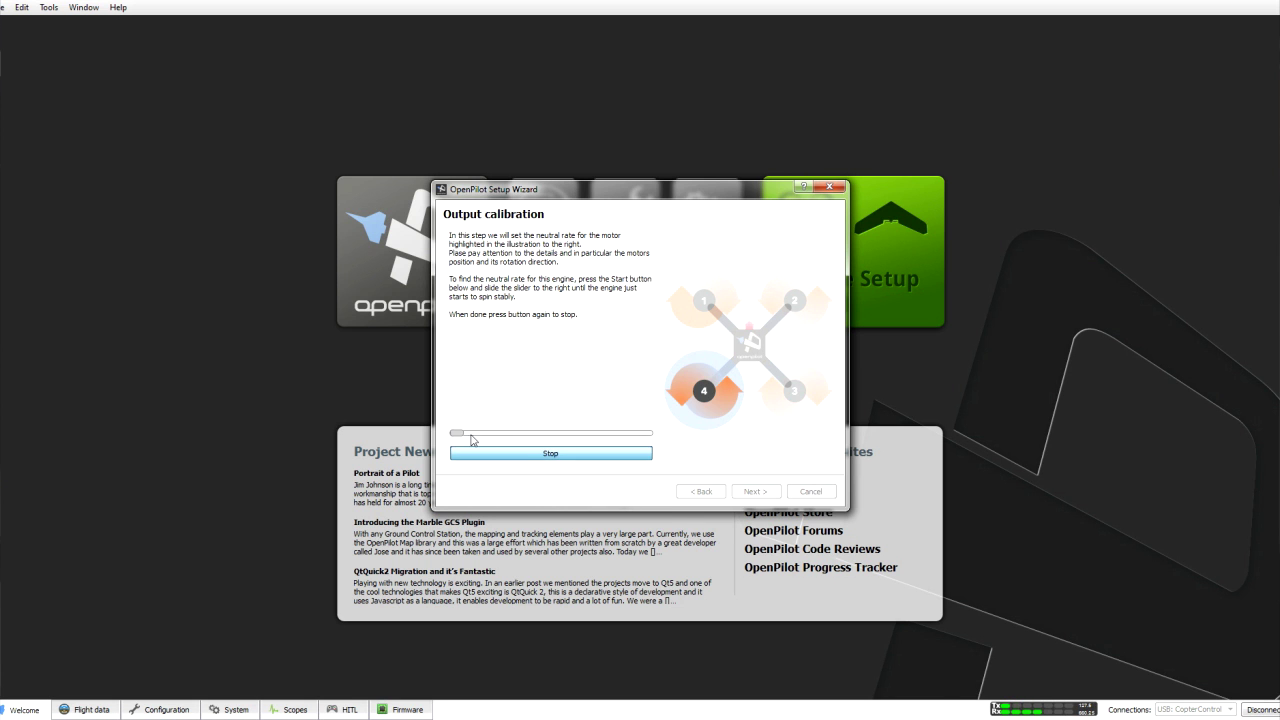
pyautogui.moveTo(460, 436); pyautogui.dragTo(502, 443)
pyautogui.click(553, 459)
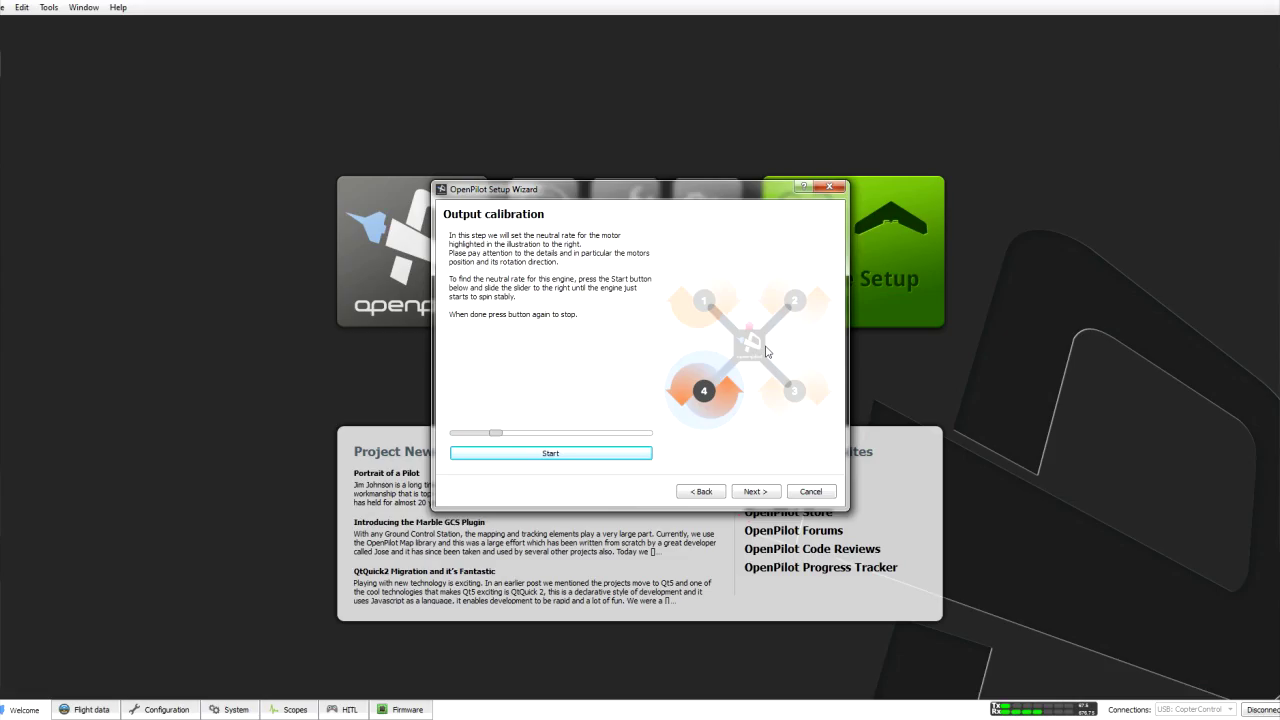
pyautogui.click(767, 496)
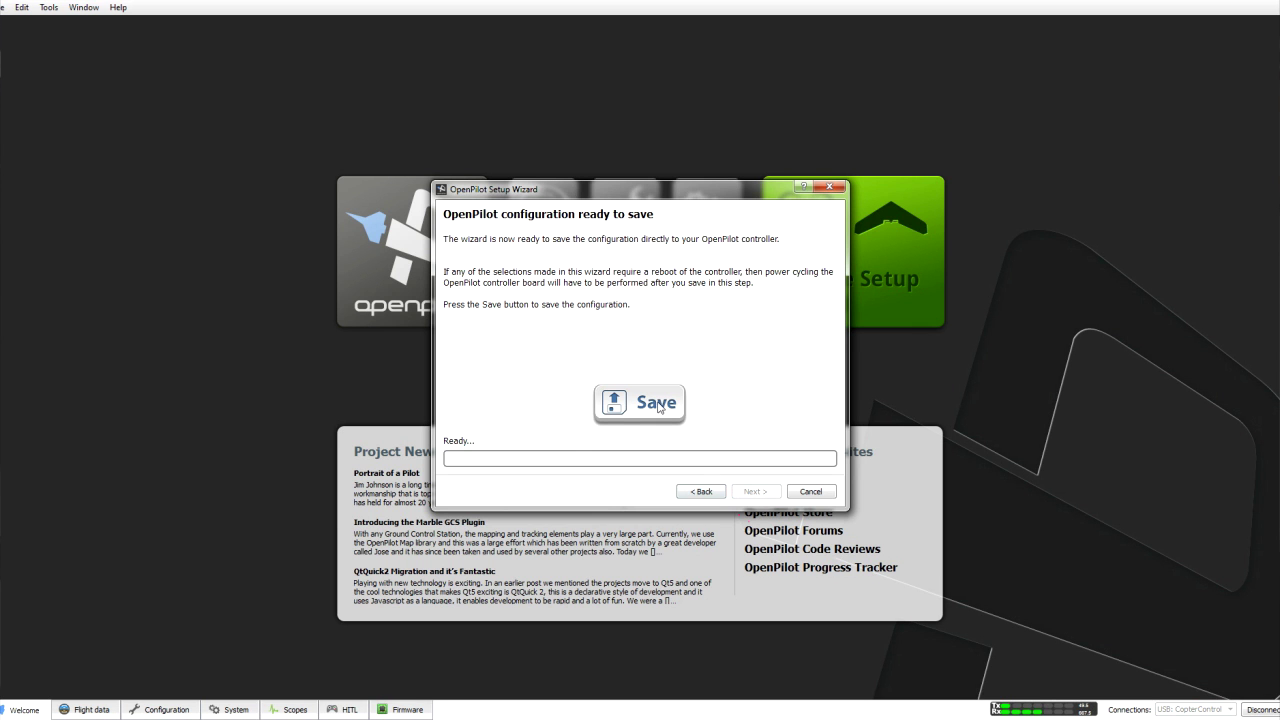
# - Save the vehicle configuration to the controller and go on to the Radio Setup Wizard
pyautogui.click(658, 405)
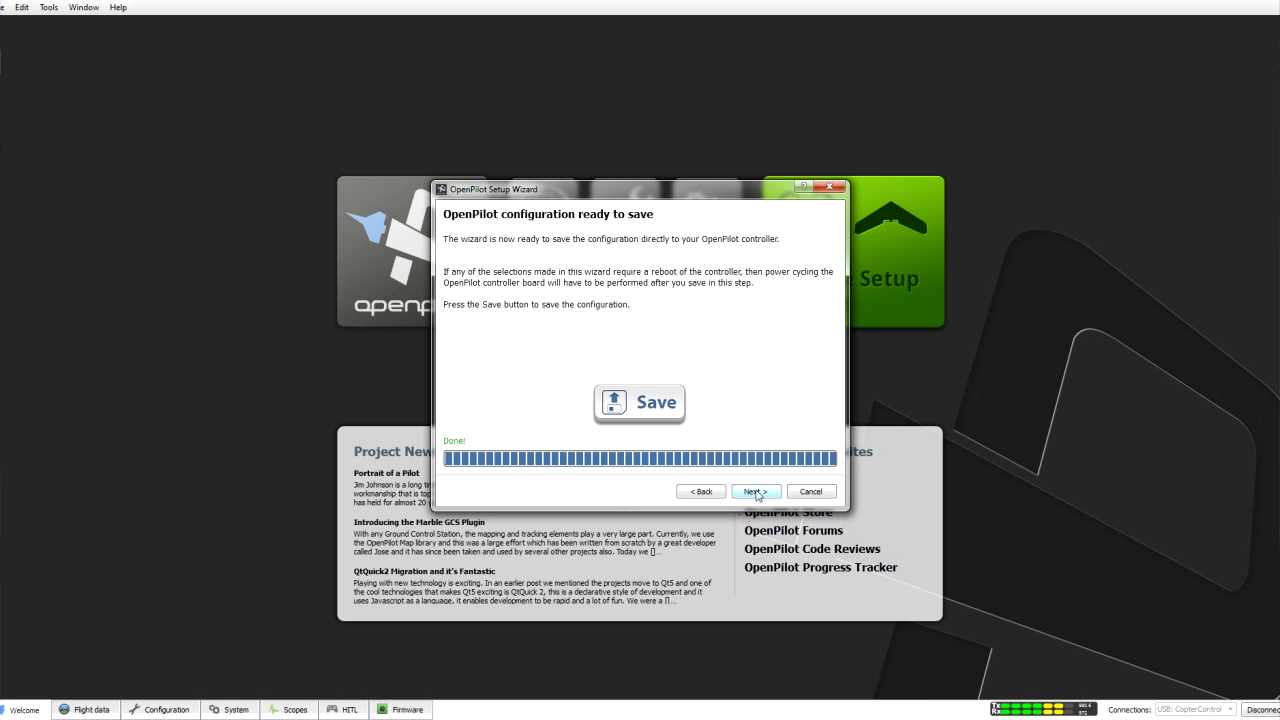
pyautogui.click(756, 492)
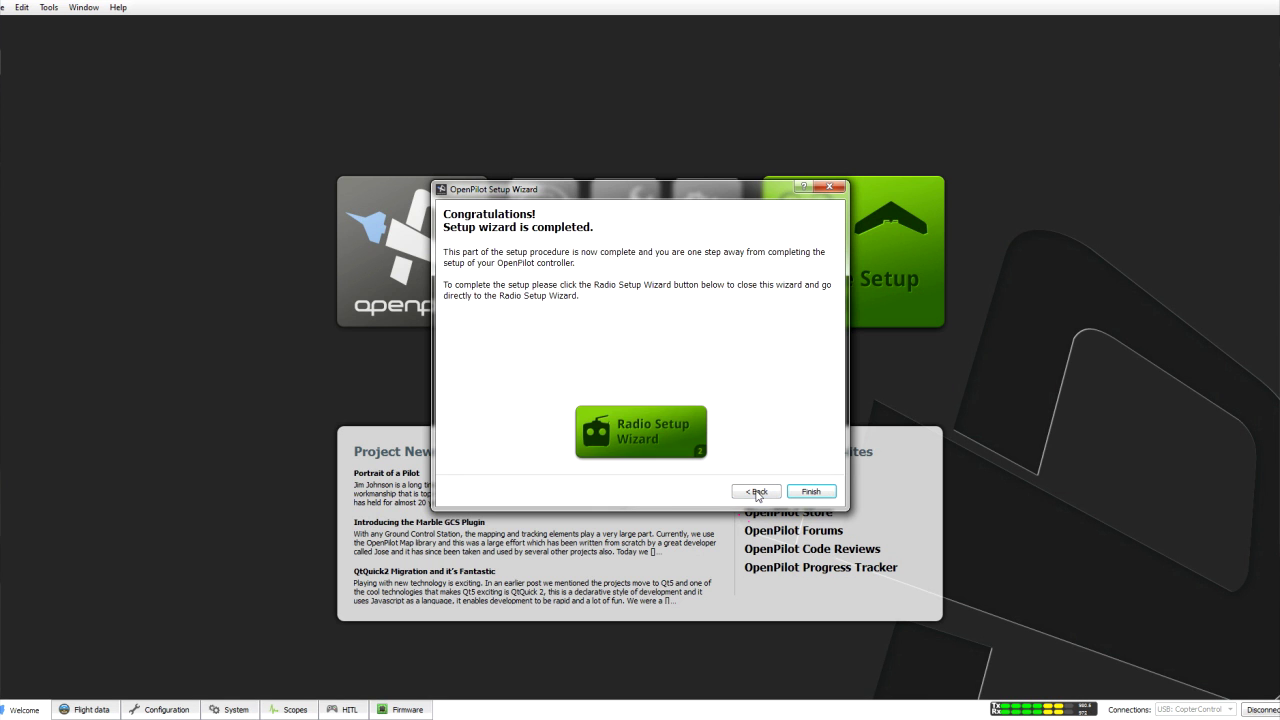
pyautogui.click(683, 430)
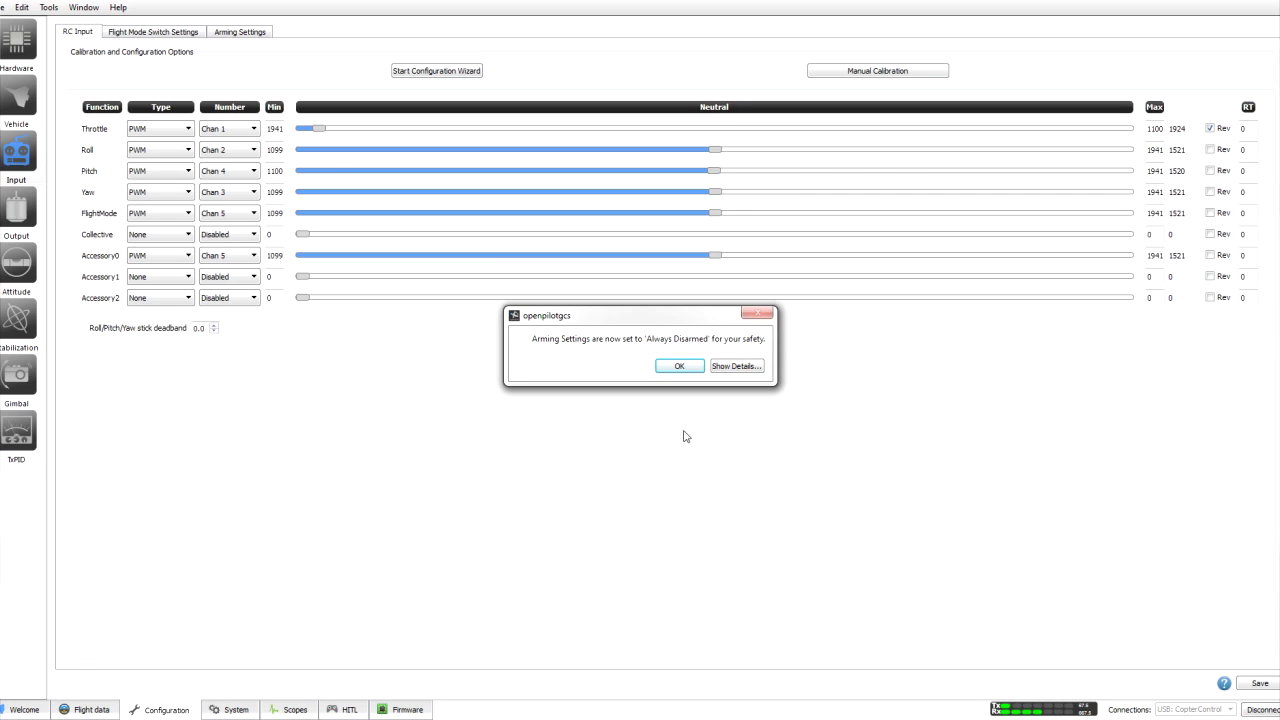
# - Acknowledge the disarmed safety setting and set the transmitter type to Acro with Mode 2 stick layout
pyautogui.click(682, 367)
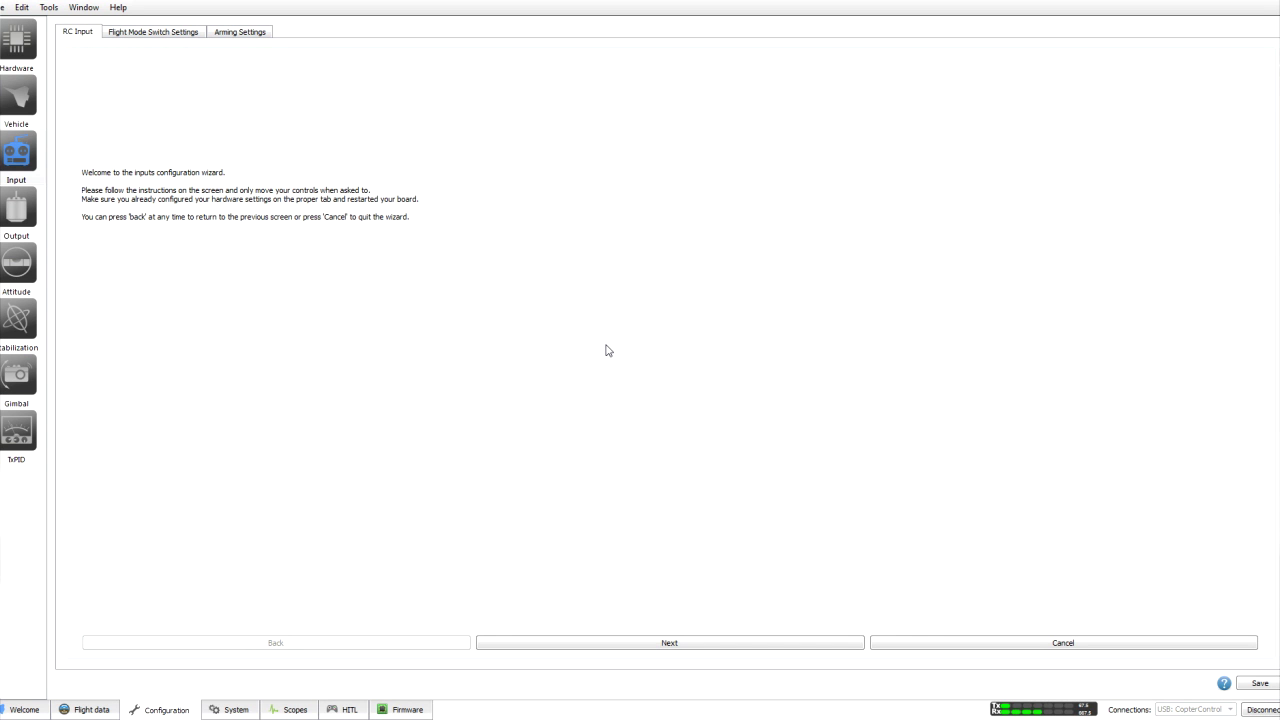
pyautogui.click(597, 650)
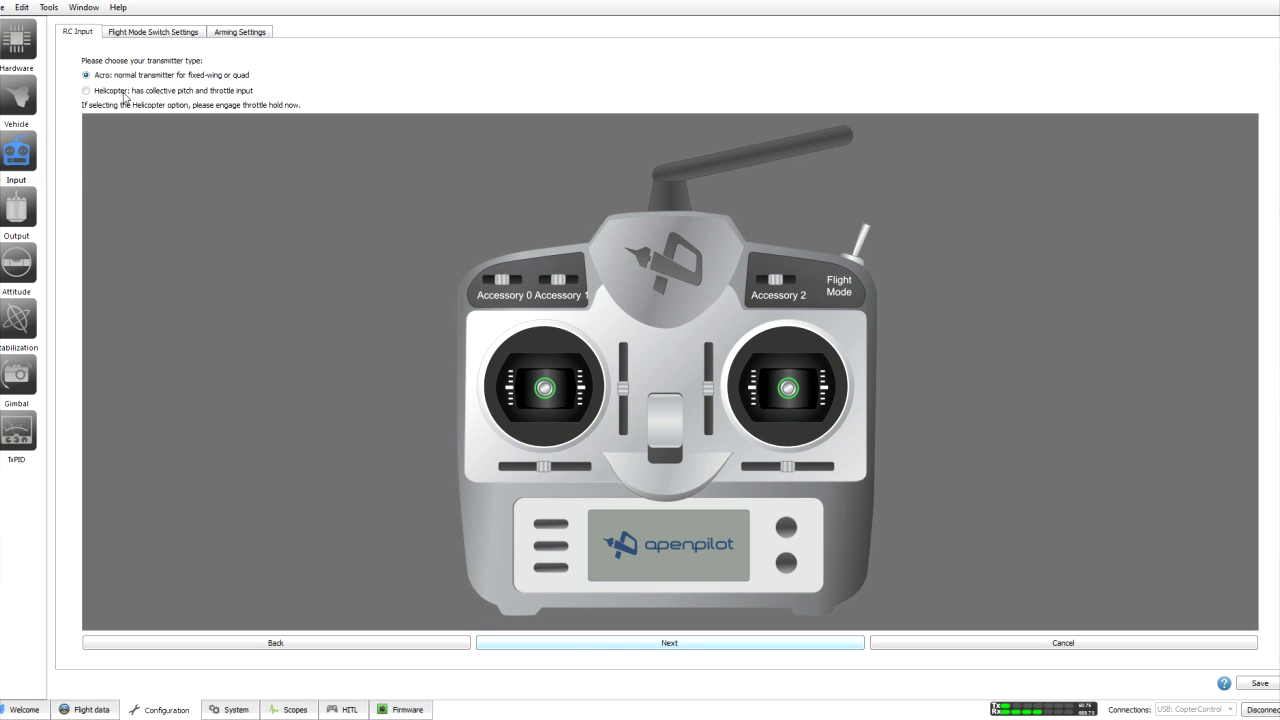
pyautogui.click(708, 646)
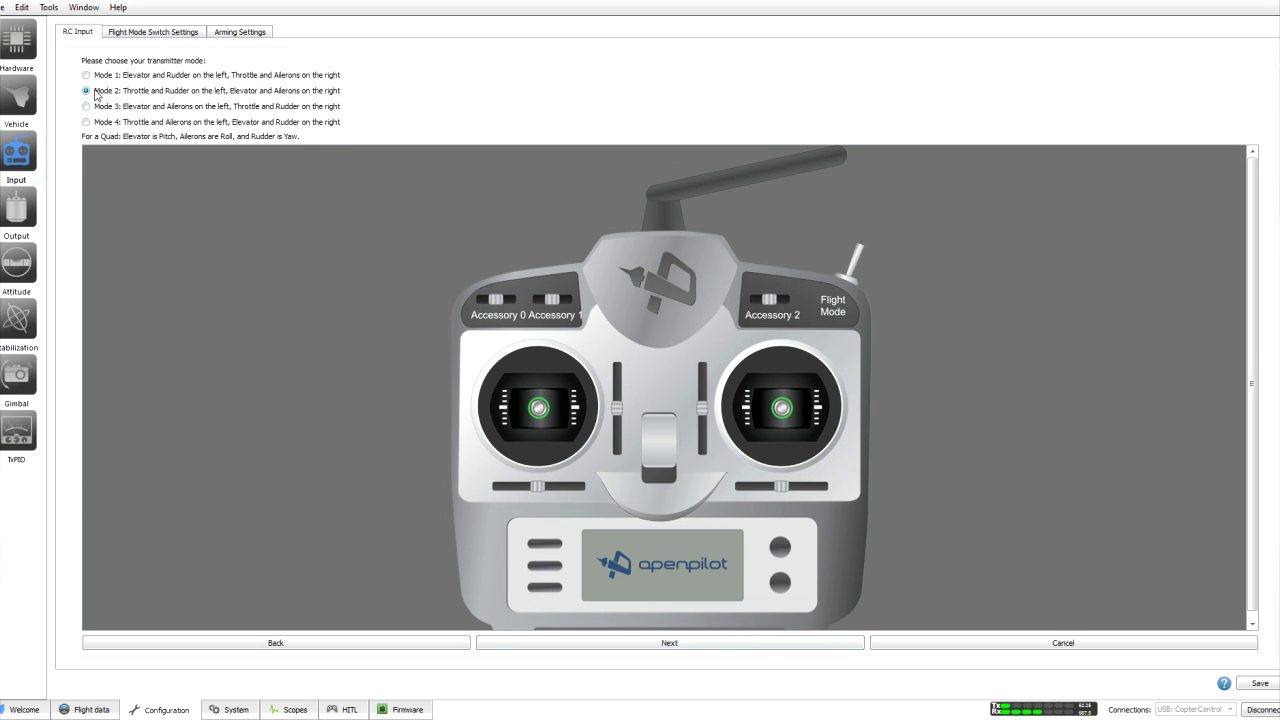
pyautogui.click(715, 645)
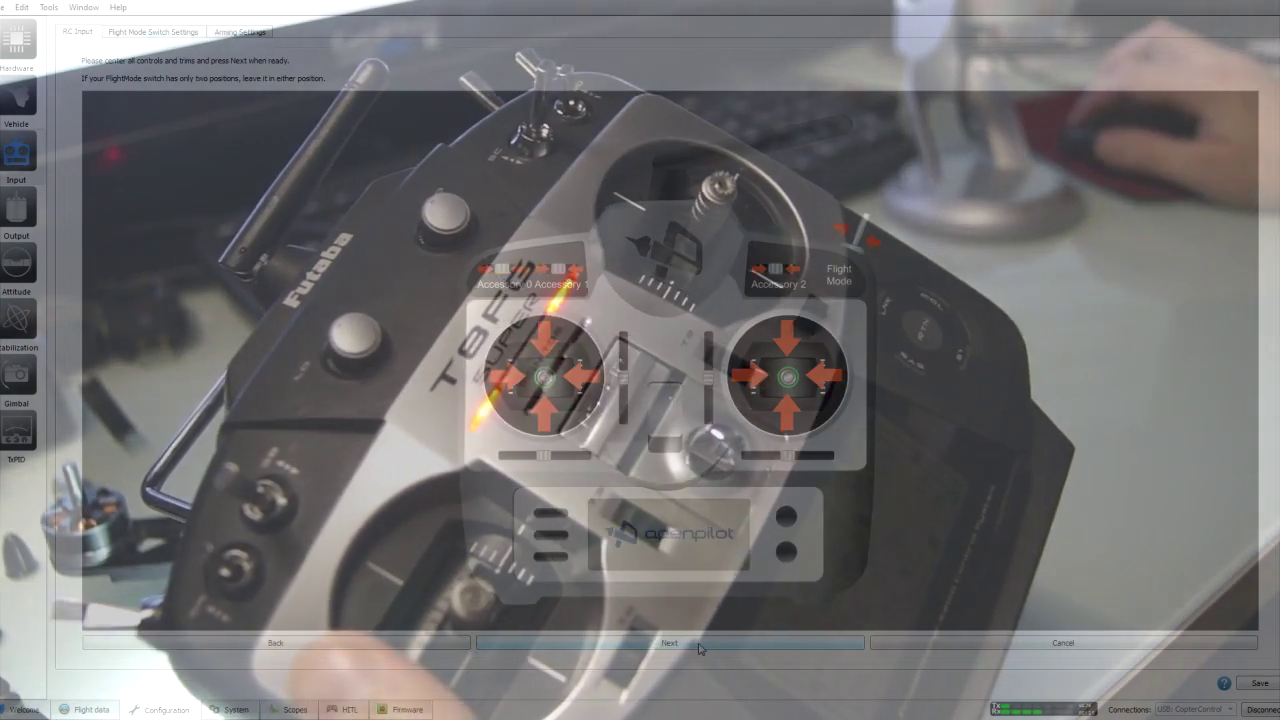
# - Calibrate the transmitter controls at centre and at their maximum extents, keeping only Throttle inverted
pyautogui.click(698, 644)
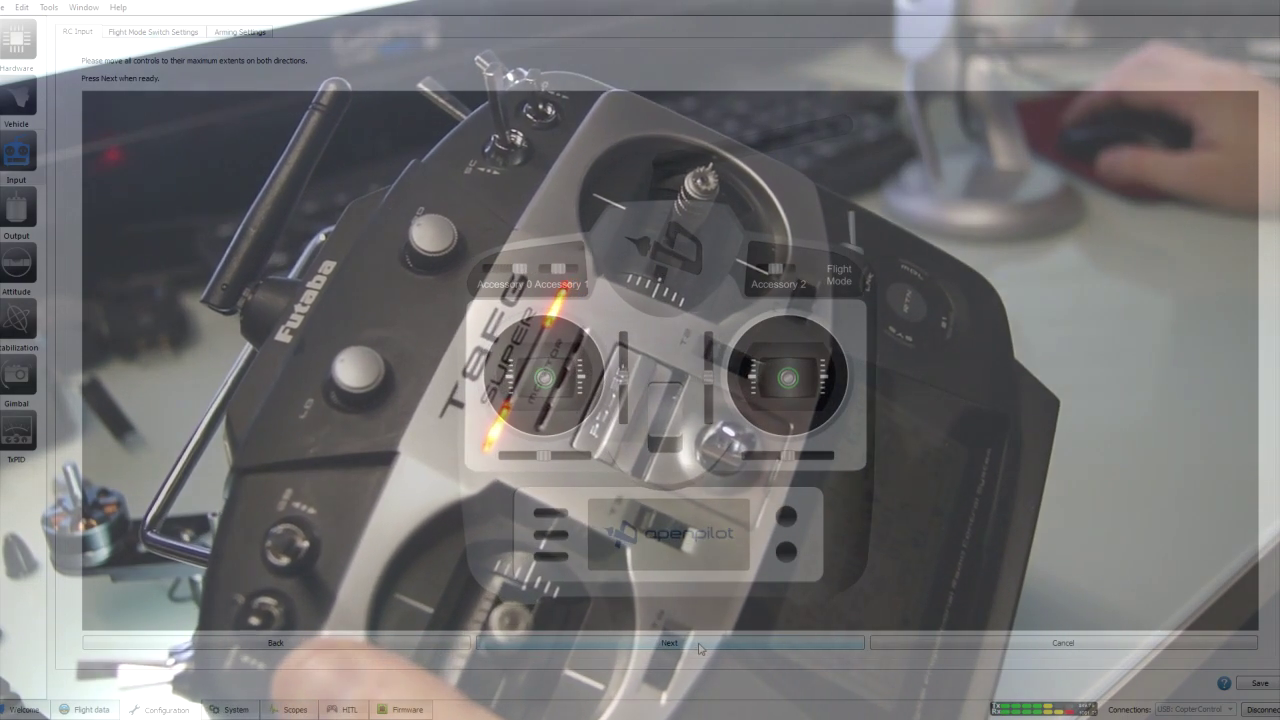
pyautogui.click(699, 645)
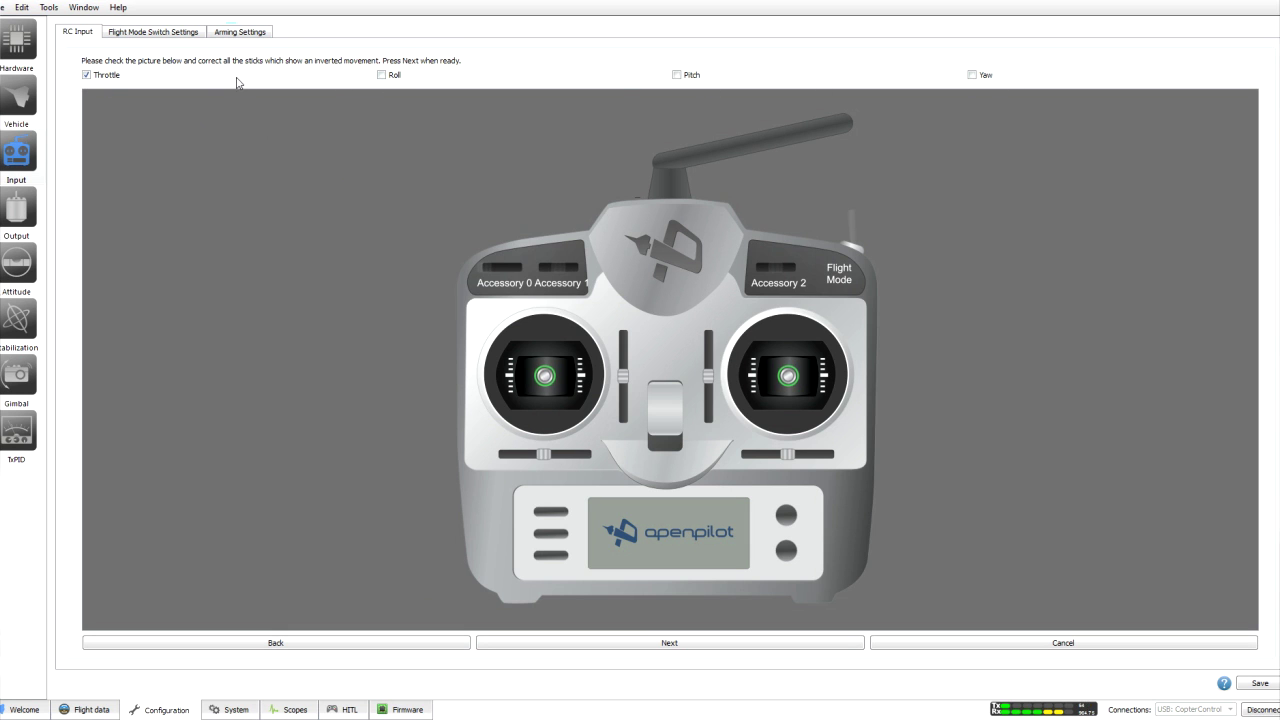
pyautogui.click(677, 646)
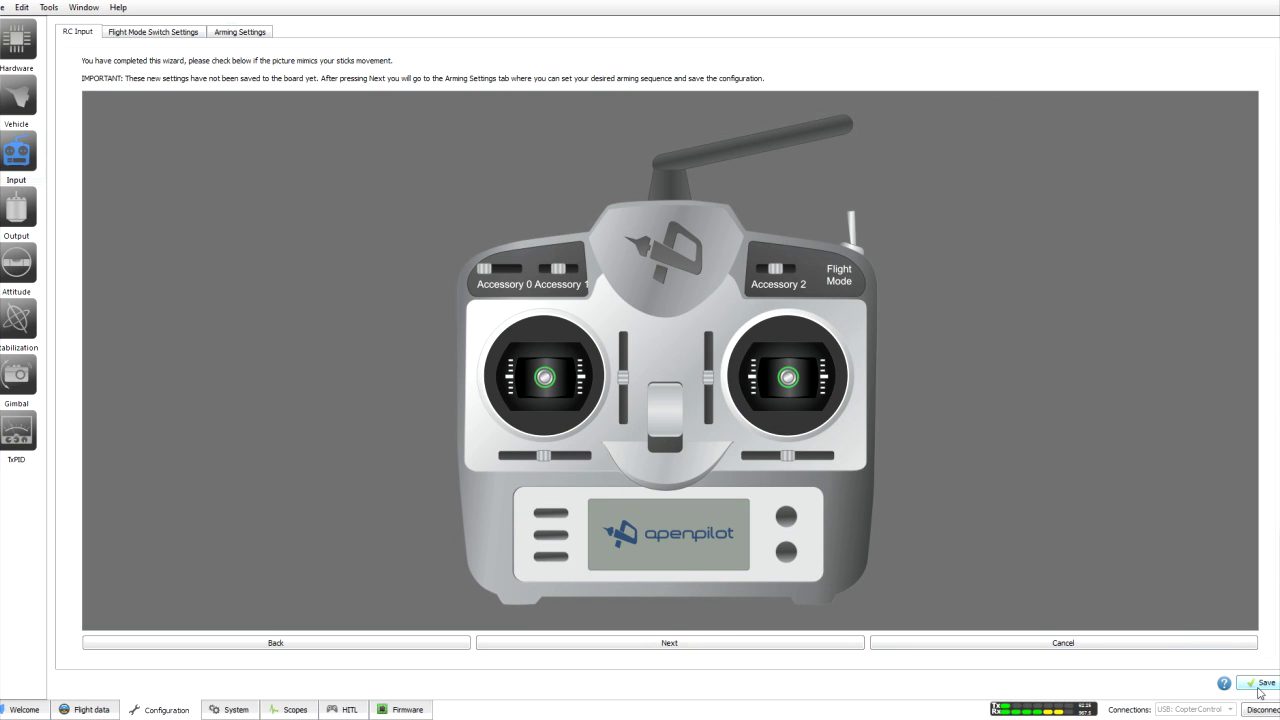
# - Finish the radio input wizard and set the airframe to arm with throttle off and Yaw Right
pyautogui.click(661, 643)
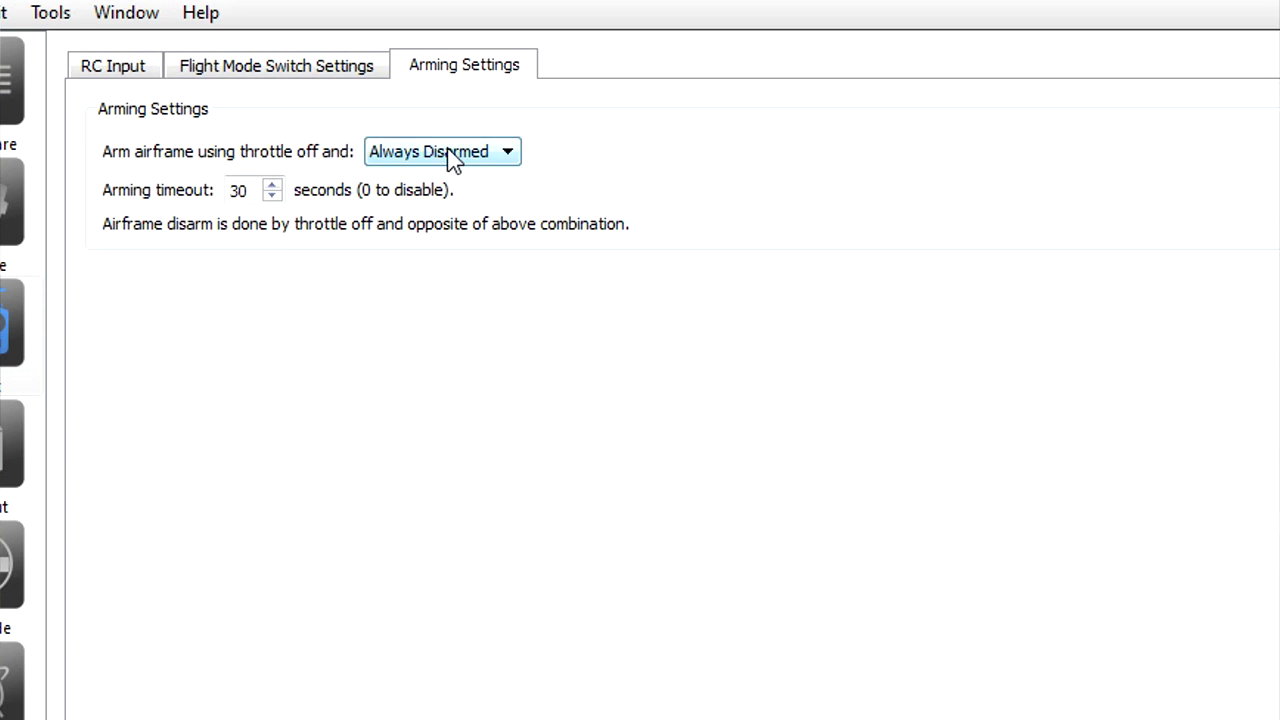
pyautogui.click(450, 156)
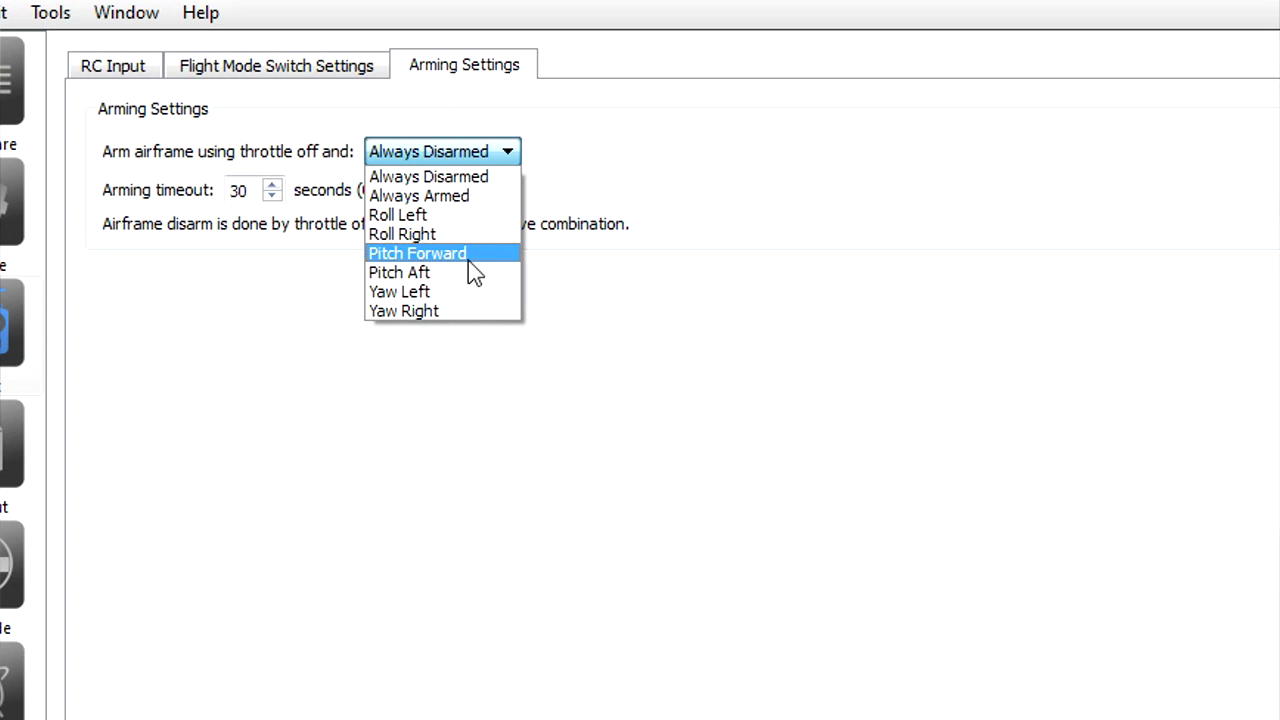
pyautogui.click(470, 312)
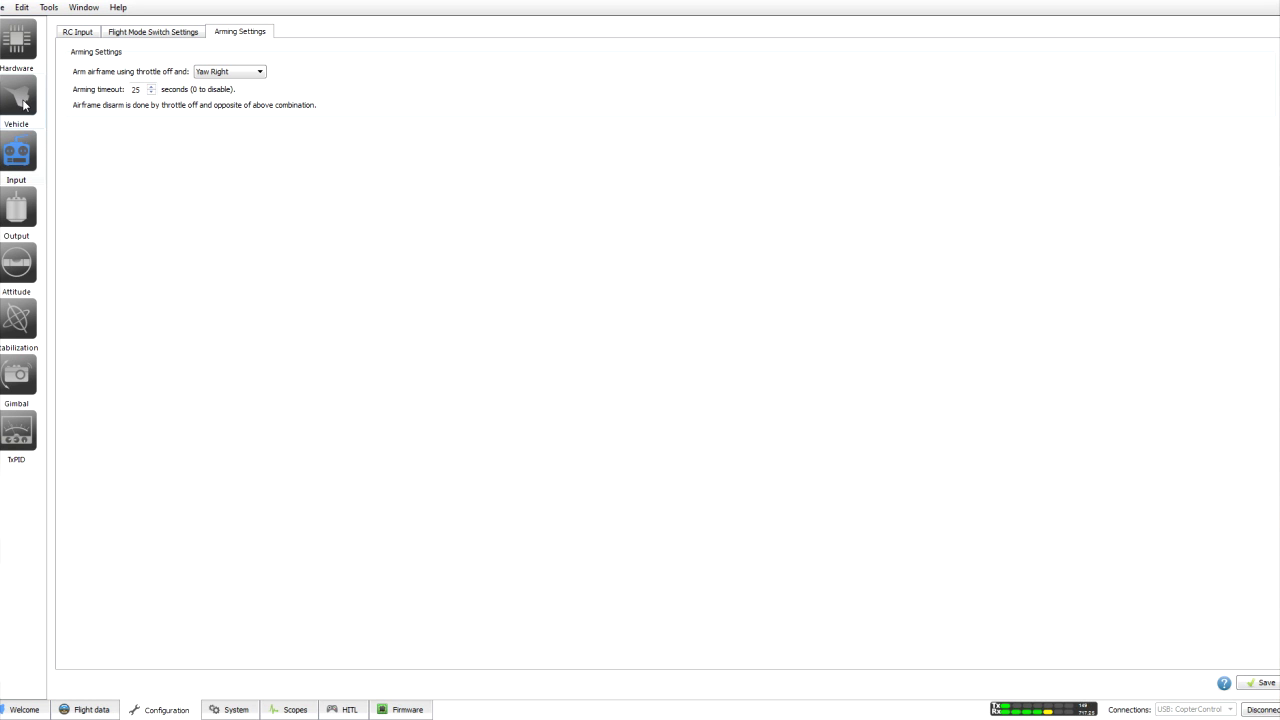
# - Open the advanced stabilization settings and enable custom Responsiveness values
pyautogui.click(24, 448)
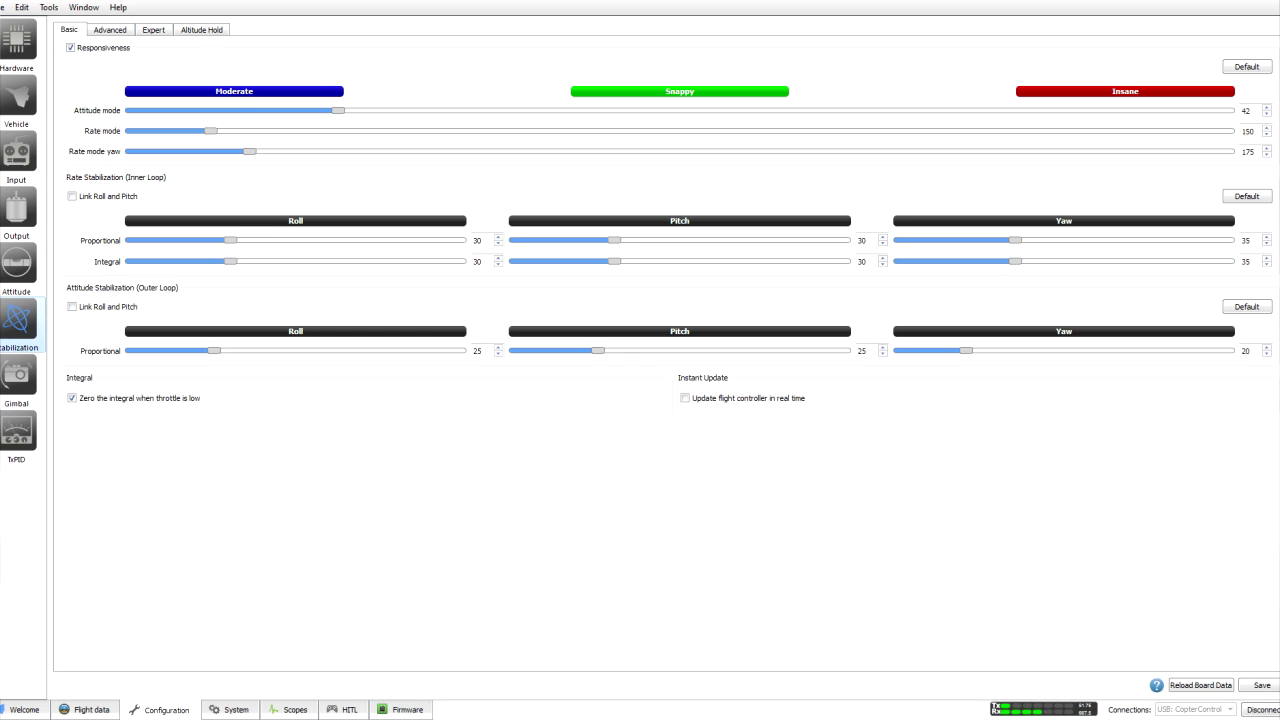
pyautogui.click(122, 31)
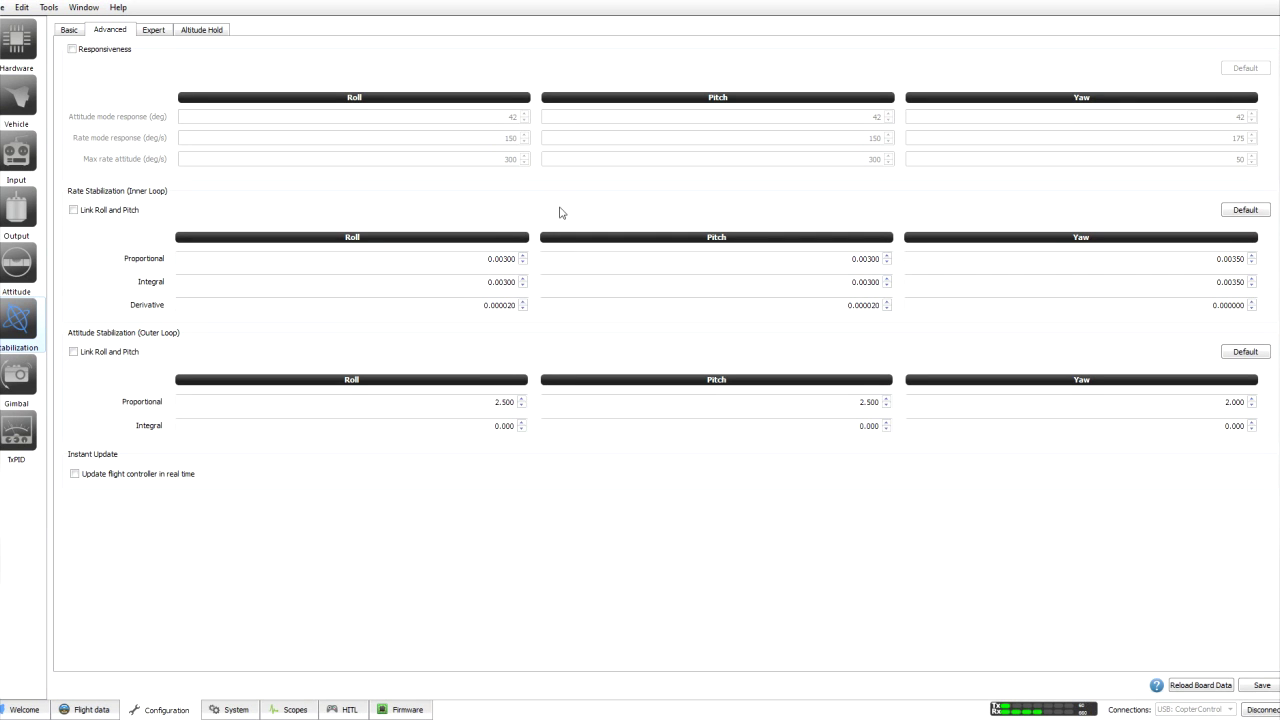
pyautogui.moveTo(519, 169)
pyautogui.moveTo(527, 119)
pyautogui.click(115, 49)
# - Set the attitude mode response to 75 deg for roll and pitch and 180 deg for yaw
pyautogui.doubleClick(497, 116)
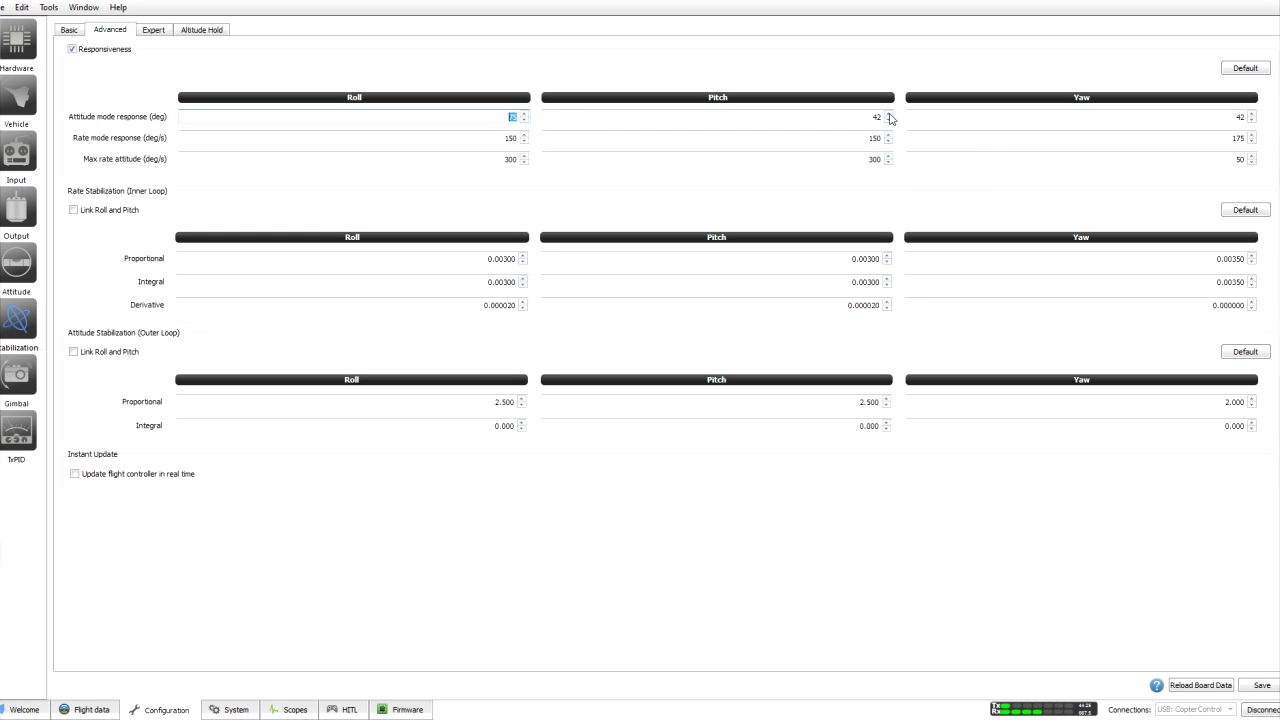
pyautogui.moveTo(883, 116); pyautogui.dragTo(844, 116)
pyautogui.write('75')
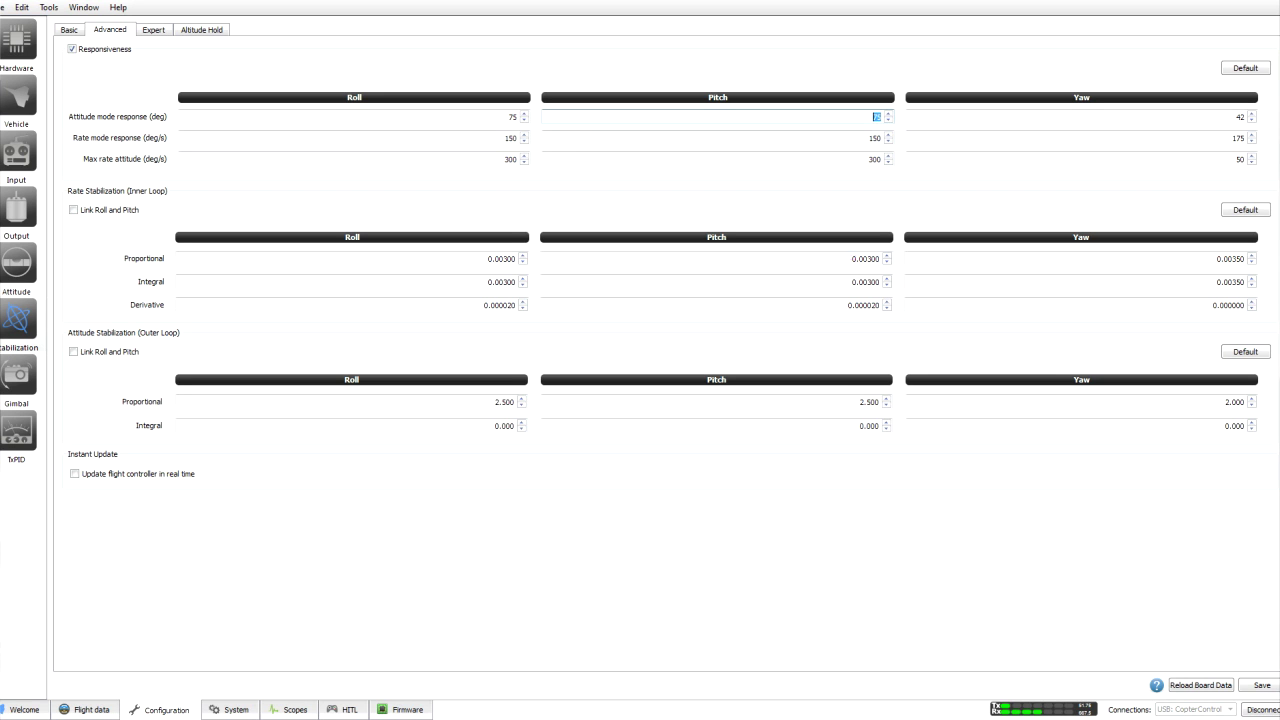
pyautogui.hotkey('ctrl', 'z')
pyautogui.doubleClick(1236, 117)
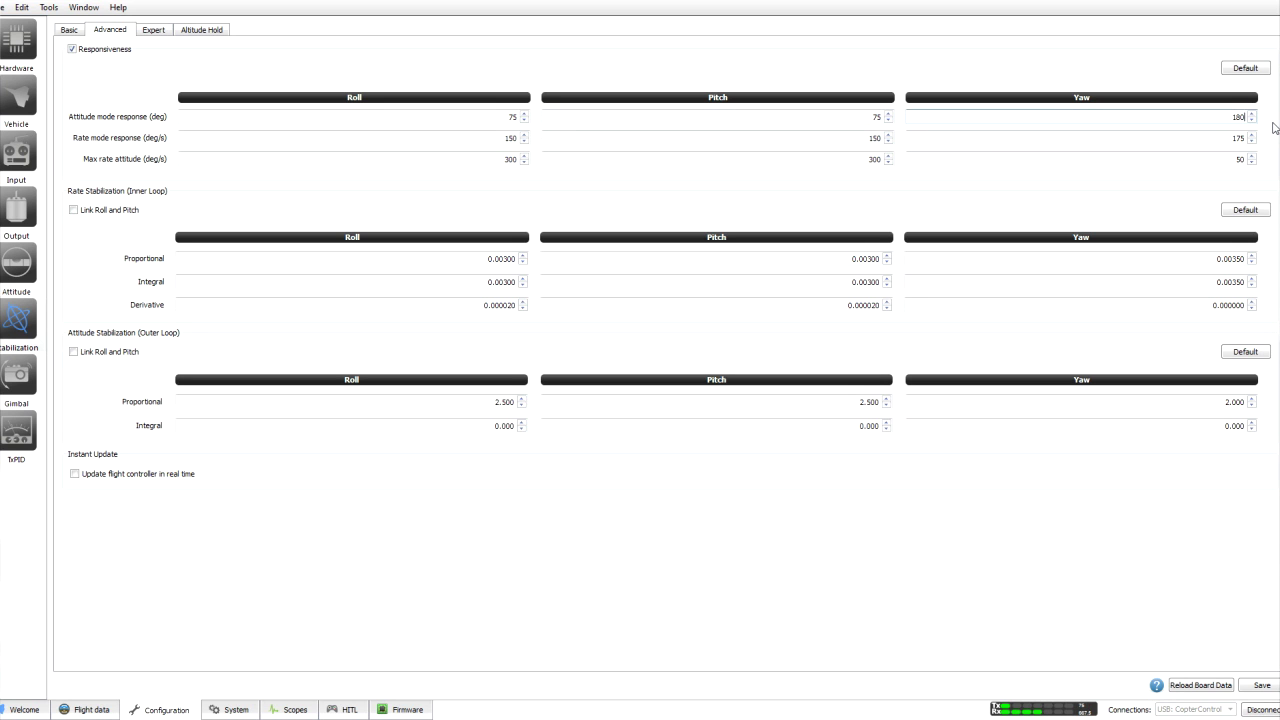
# - Set the rate mode response to 400 deg/s for roll and pitch and 300 deg/s for yaw
pyautogui.doubleClick(520, 138)
pyautogui.write('400')
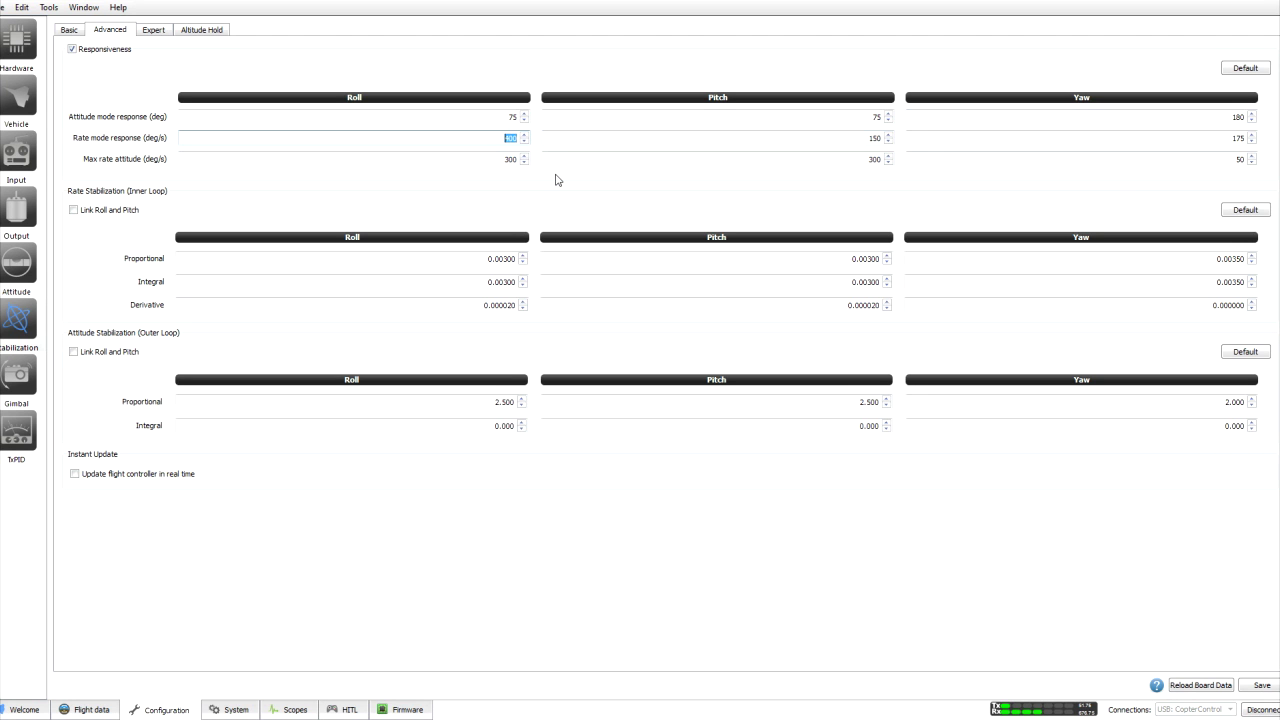
pyautogui.doubleClick(874, 138)
pyautogui.write('400')
pyautogui.doubleClick(1238, 138)
pyautogui.write('300')
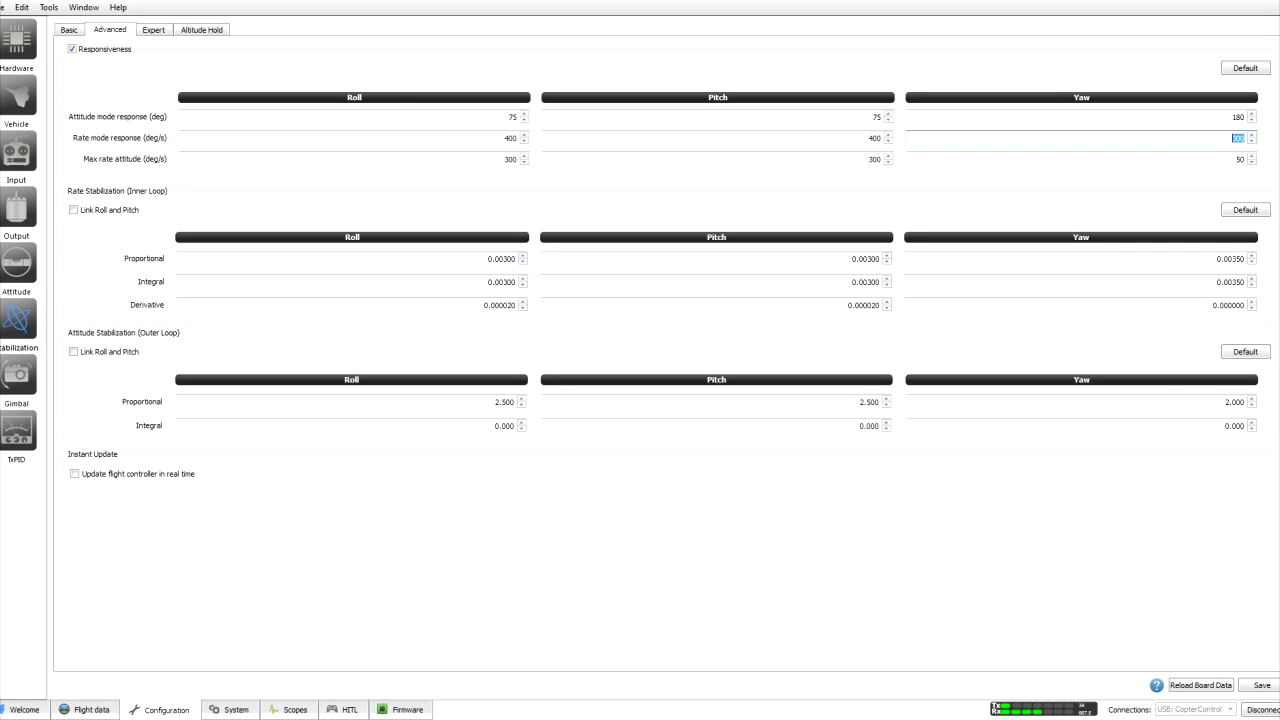
# - Set the max rate attitude to 360 deg/s for roll and pitch and 300 deg/s for yaw
pyautogui.doubleClick(510, 159)
pyautogui.write('3')
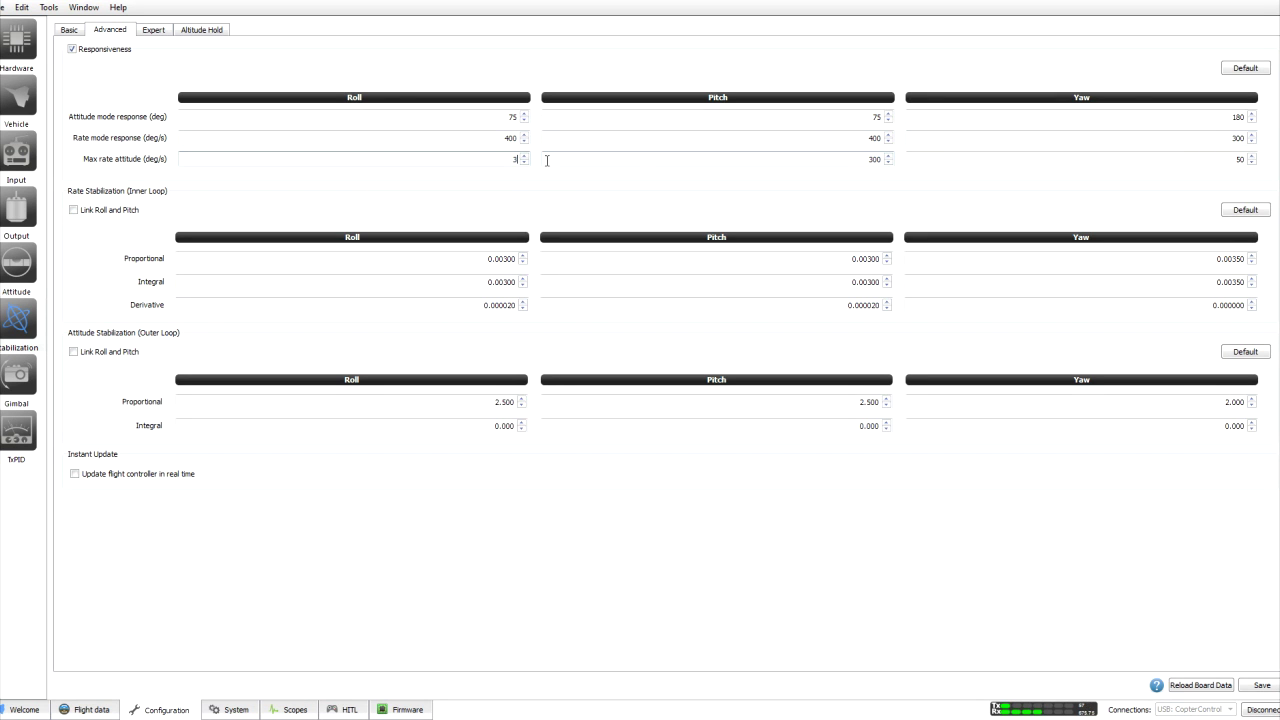
pyautogui.press('Tab')
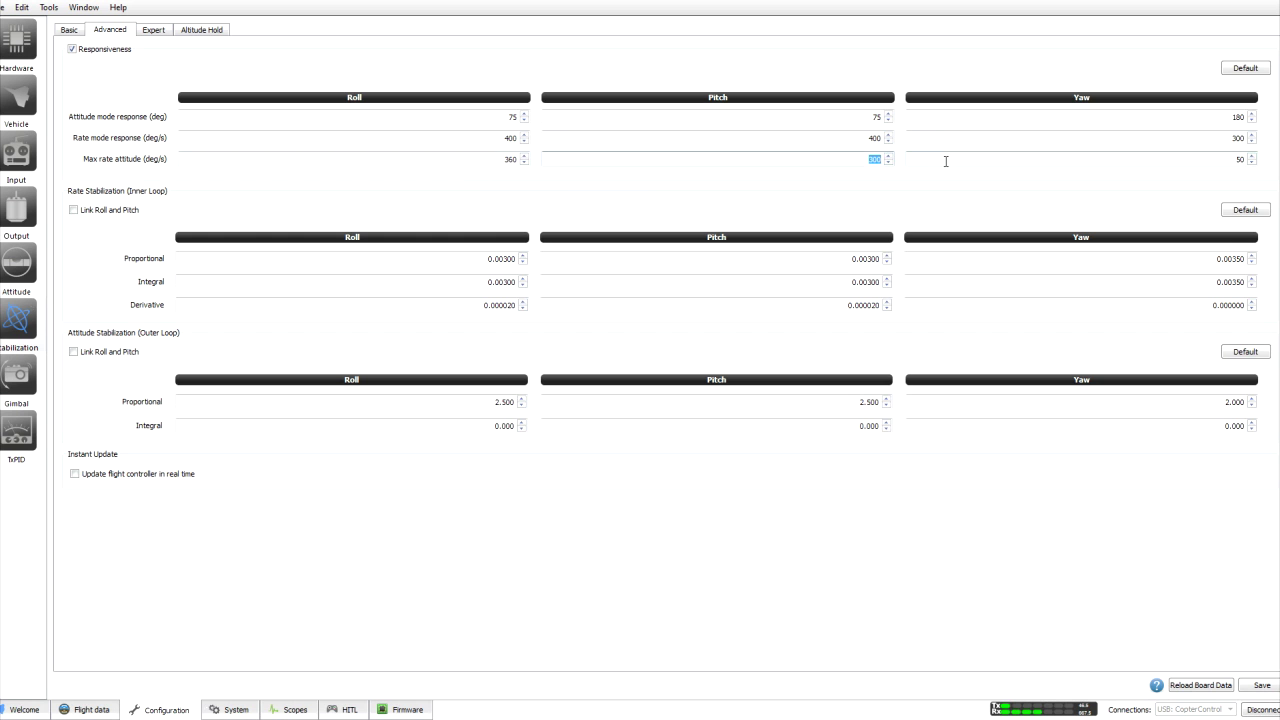
pyautogui.press('Tab')
pyautogui.write('300')
# - Set the inner-loop rate stabilization Proportional values to 0.00225 for roll, 0.00265 for pitch and 0.00600 for yaw
pyautogui.doubleClick(495, 261)
pyautogui.write('0.00225')
pyautogui.click(871, 259)
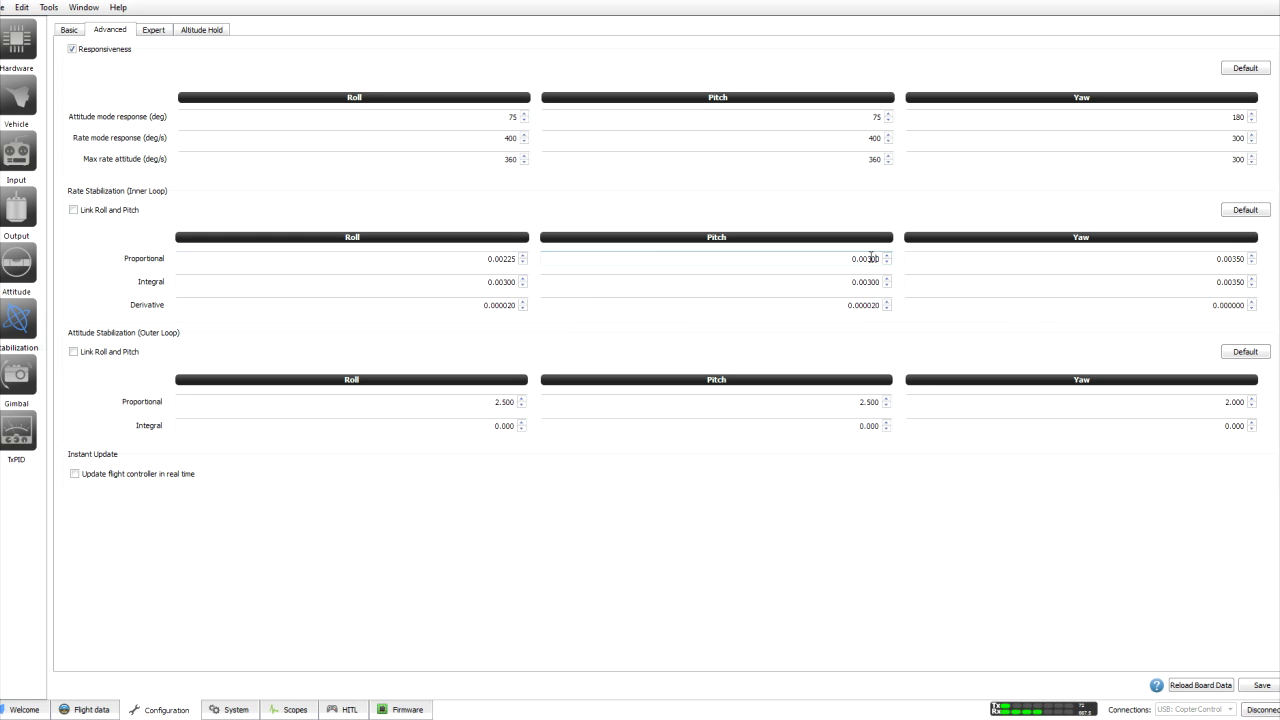
pyautogui.press('Down')
pyautogui.press('Down')
pyautogui.press('Down')
pyautogui.press('Down')
pyautogui.press('Down')
pyautogui.press('Down')
pyautogui.press('Down')
pyautogui.click(1200, 259)
pyautogui.press('pageup')
pyautogui.press('pageup')
pyautogui.press('pageup')
pyautogui.press('pageup')
pyautogui.press('pageup')
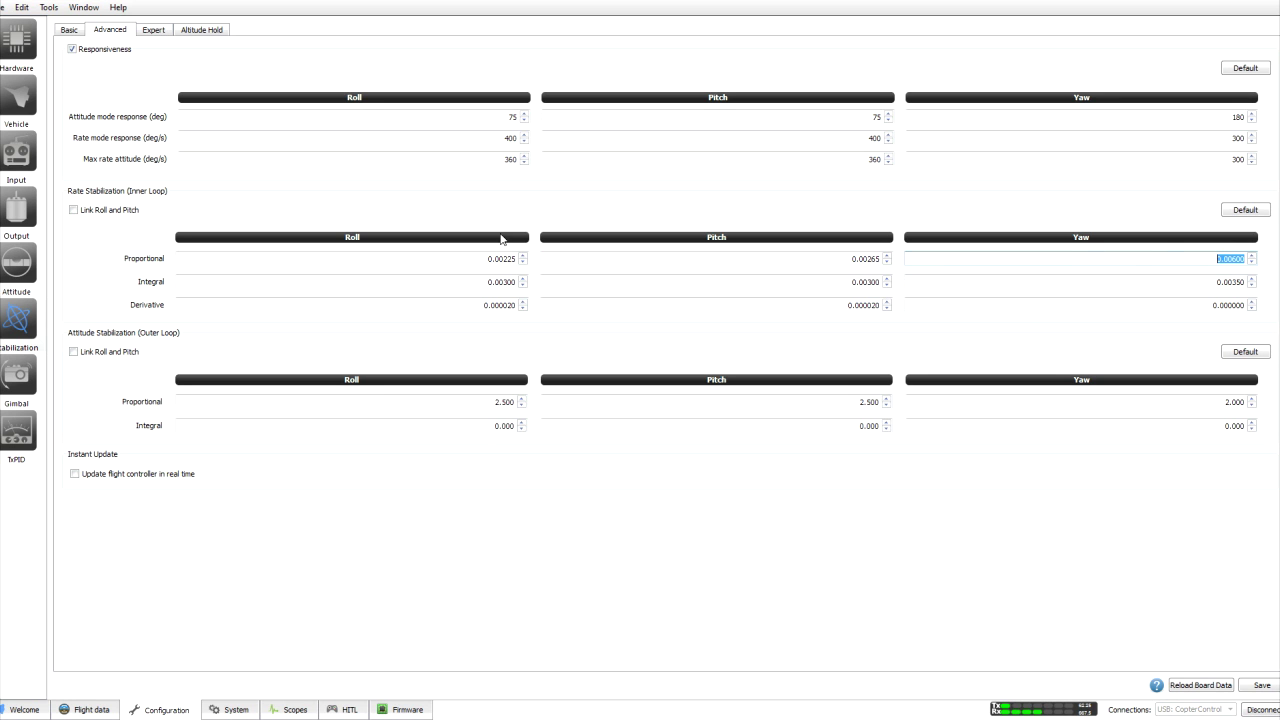
# - Set the inner-loop Integral values to 0.00400 for roll, 0.00550 for pitch and 0.00520 for yaw
pyautogui.doubleClick(506, 283)
pyautogui.press('pageup')
pyautogui.press('pageup')
pyautogui.rightClick(872, 284)
pyautogui.press('Escape')
pyautogui.moveTo(859, 284); pyautogui.dragTo(867, 284)
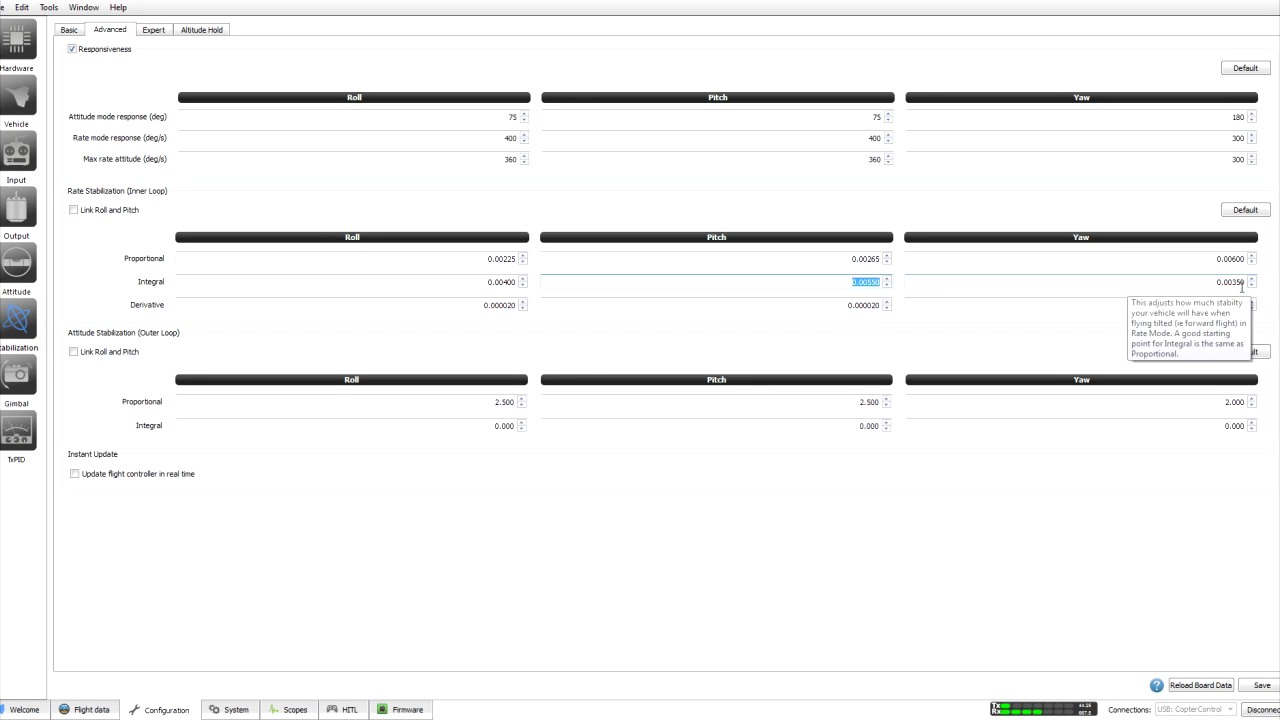
pyautogui.moveTo(1240, 283); pyautogui.dragTo(1233, 284)
pyautogui.write('52')
pyautogui.press('Return')
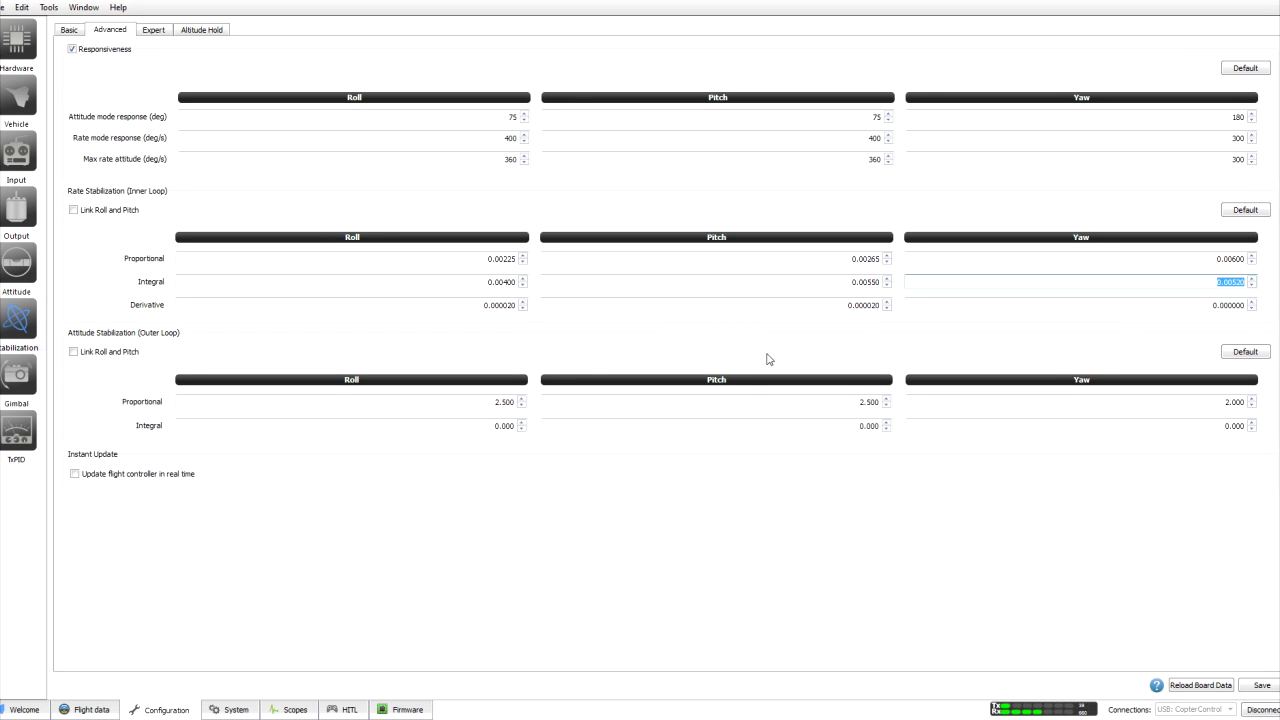
# - Set the inner-loop Derivative values to 0.000040 for roll, 0.000045 for pitch and 0.000020 for yaw
pyautogui.click(522, 302)
pyautogui.click(522, 302)
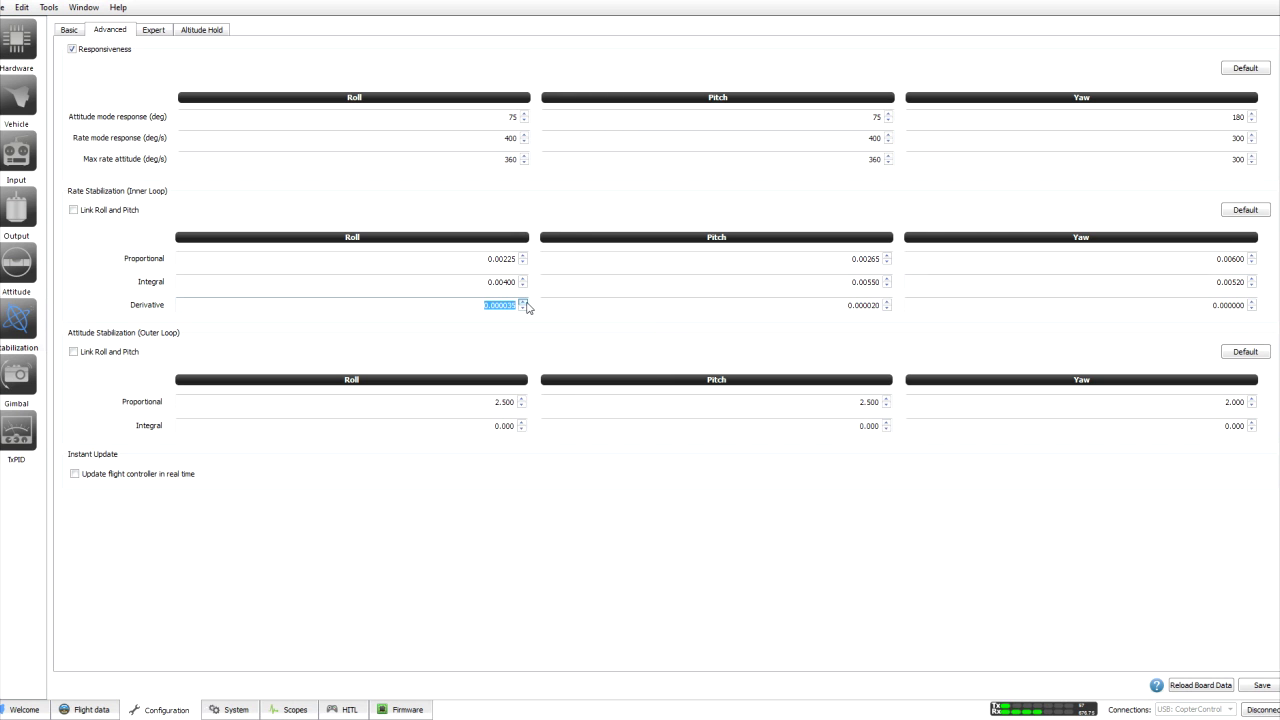
pyautogui.click(886, 302)
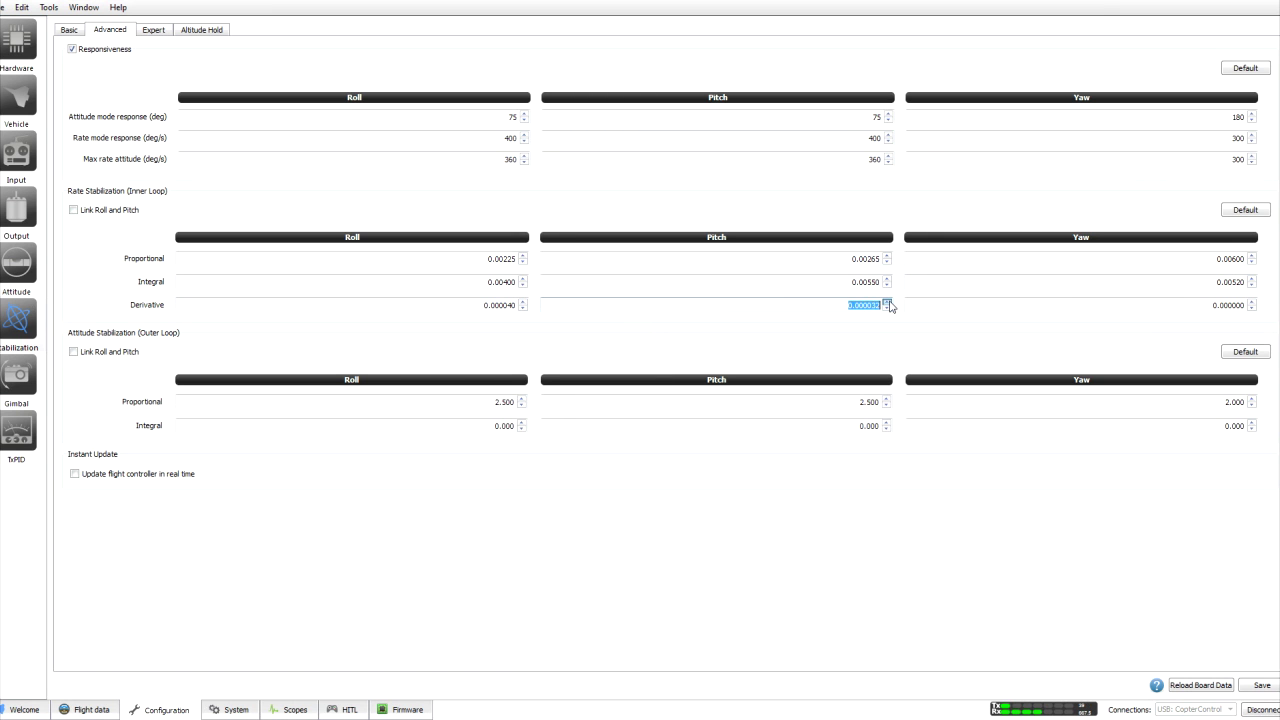
pyautogui.click(1251, 302)
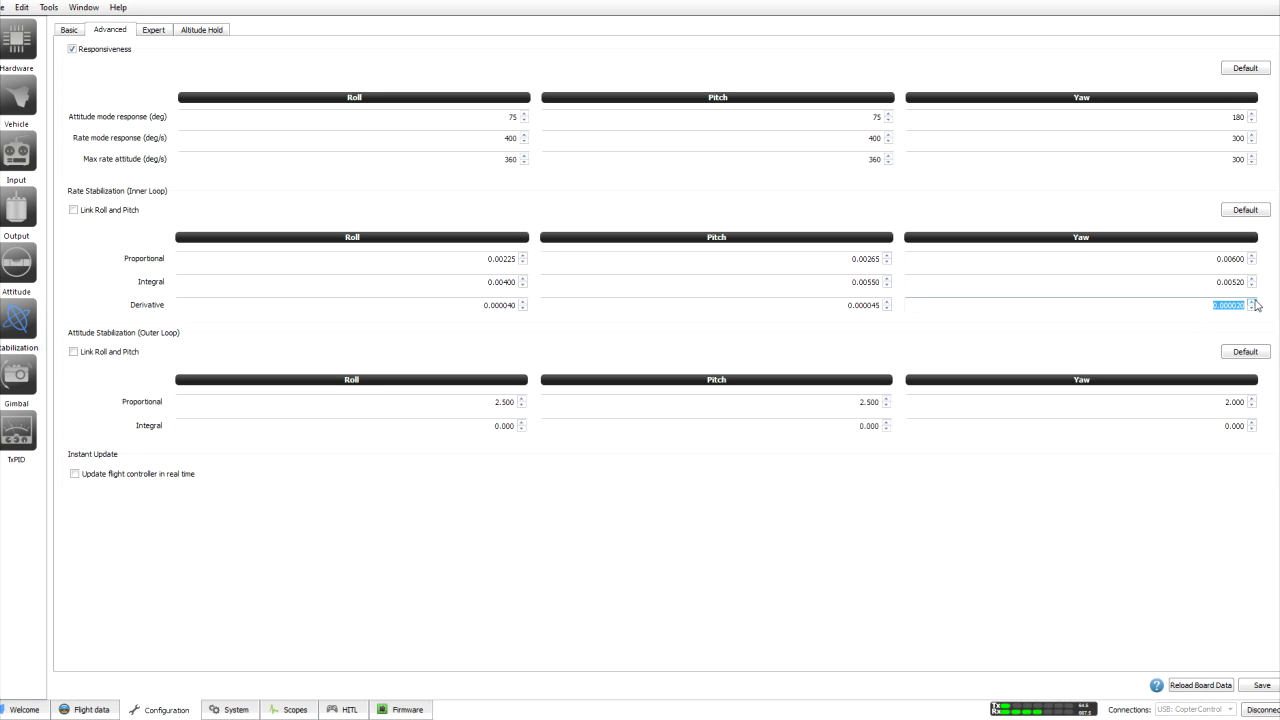
# - Set the outer-loop attitude Proportional to 1.850 for roll and 2.000 for pitch, and save the stabilization settings to the board
pyautogui.click(521, 406)
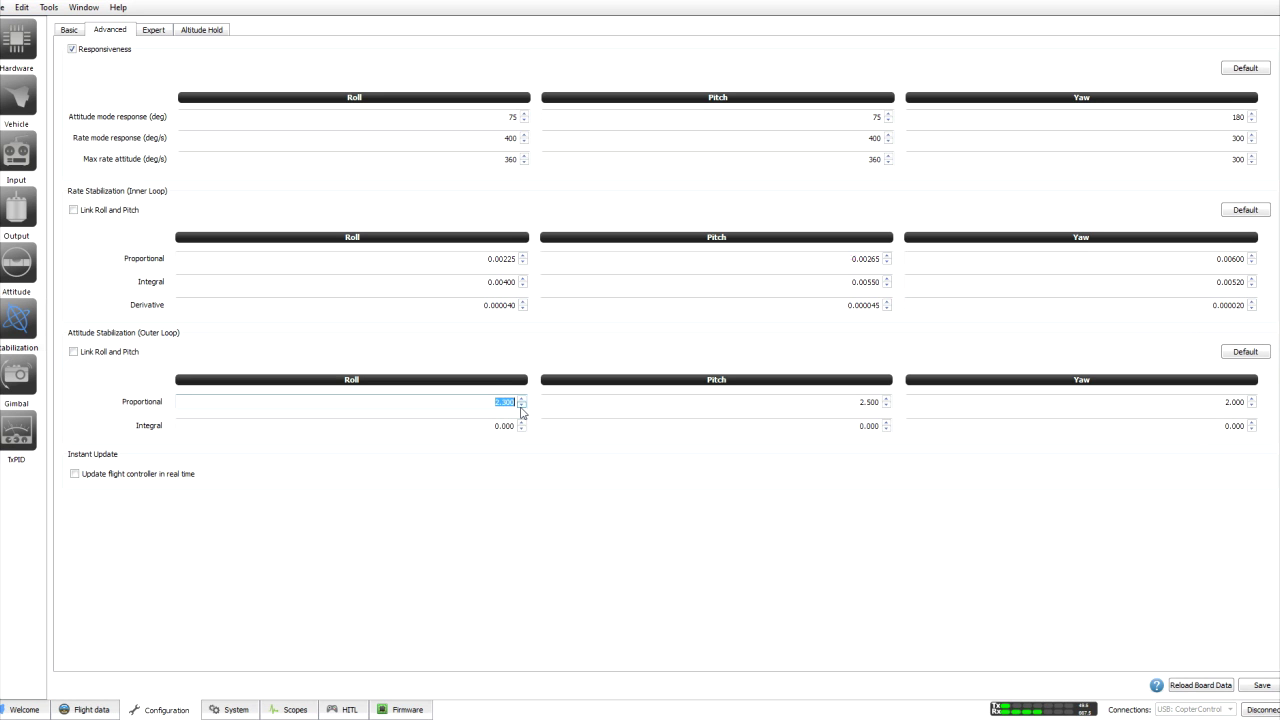
pyautogui.write('1.800')
pyautogui.click(522, 399)
pyautogui.click(885, 405)
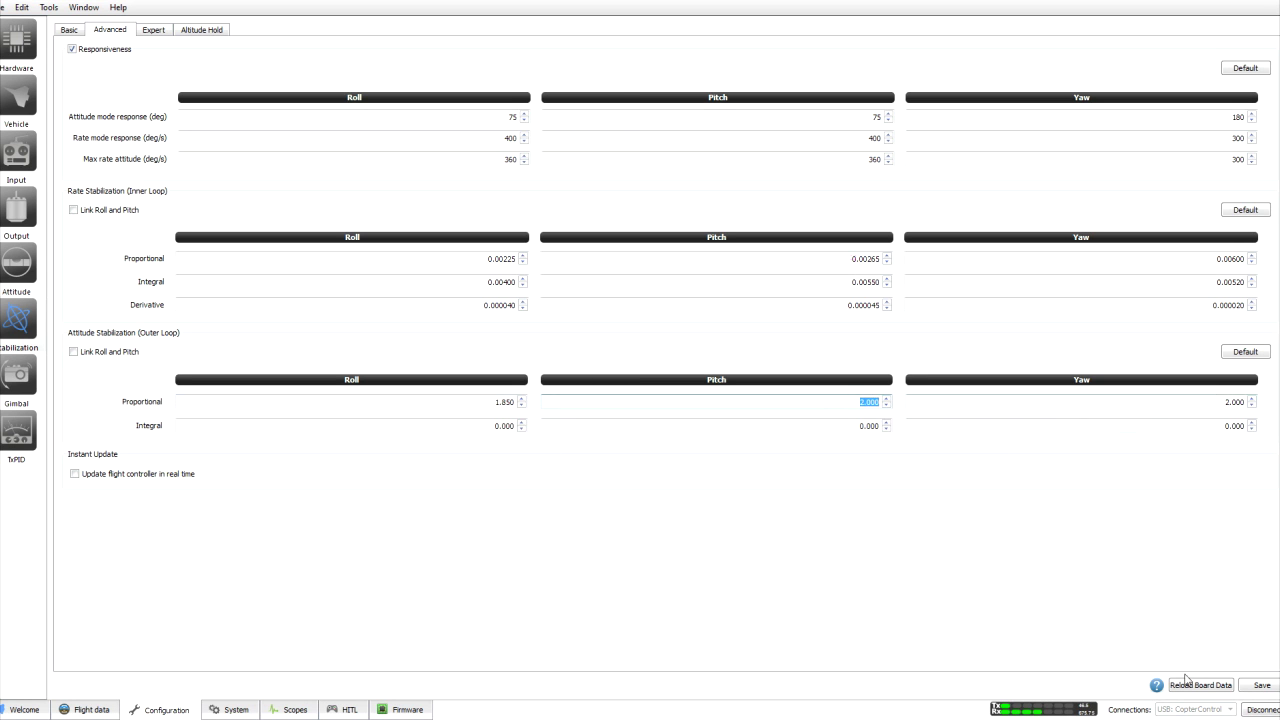
pyautogui.click(1262, 685)
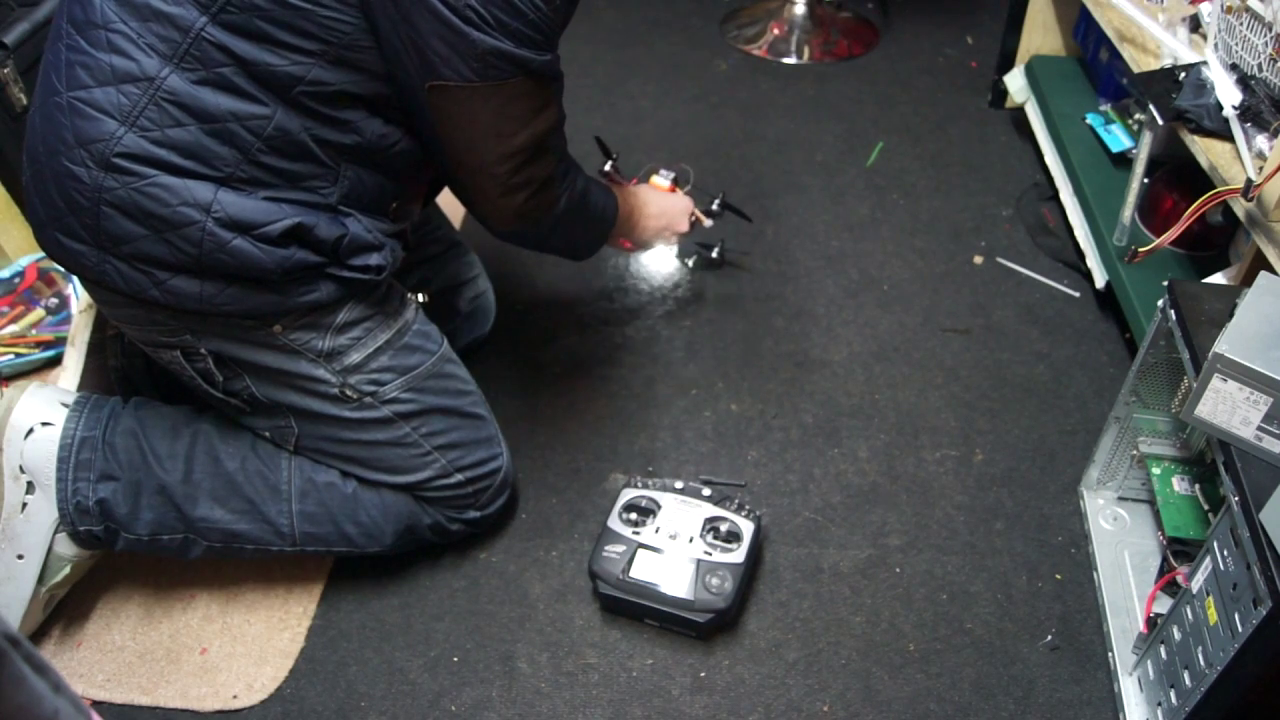